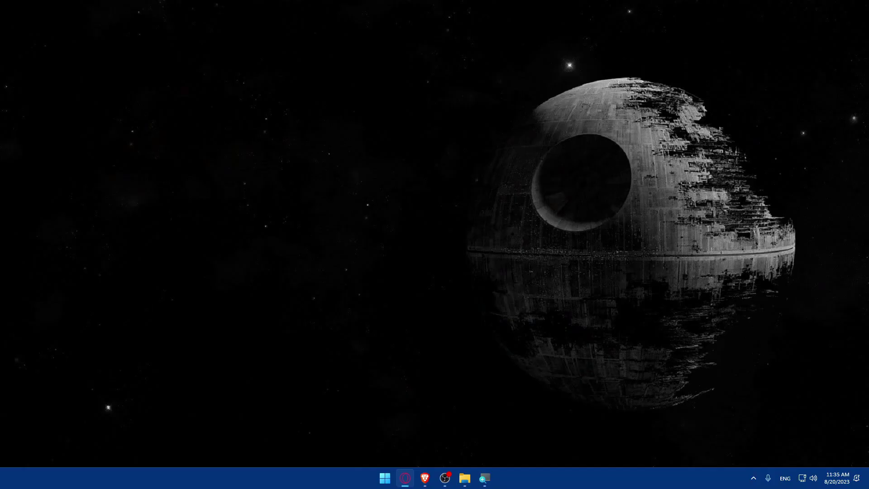
# - Launch Brave and load the printify.com website
pyautogui.click(431, 484)
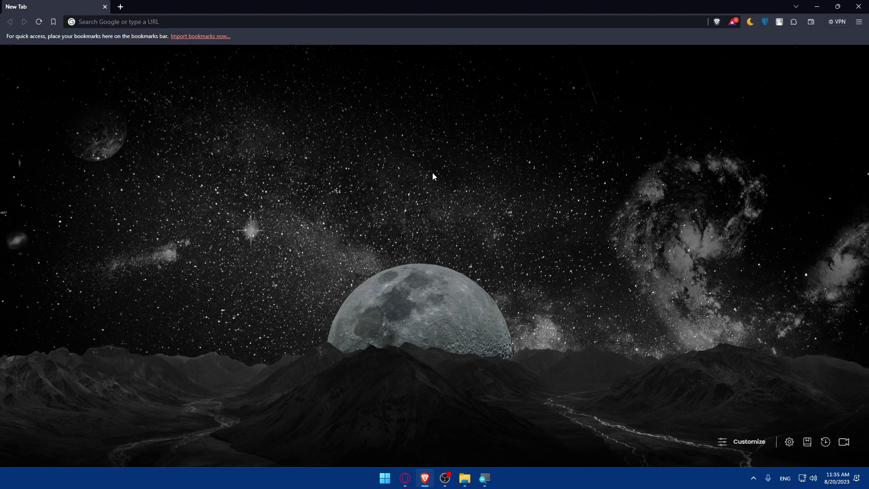
pyautogui.click(116, 18)
pyautogui.write('prify')
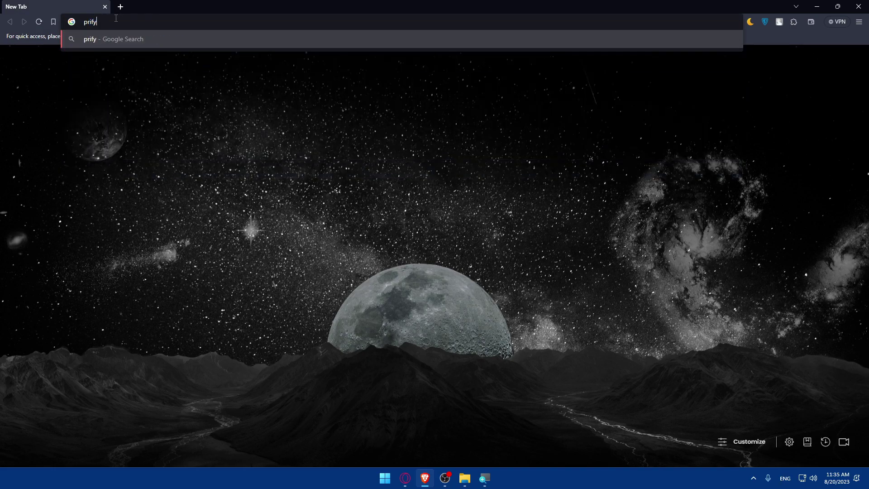
pyautogui.press('BackSpace')
pyautogui.press('BackSpace')
pyautogui.write('ntf')
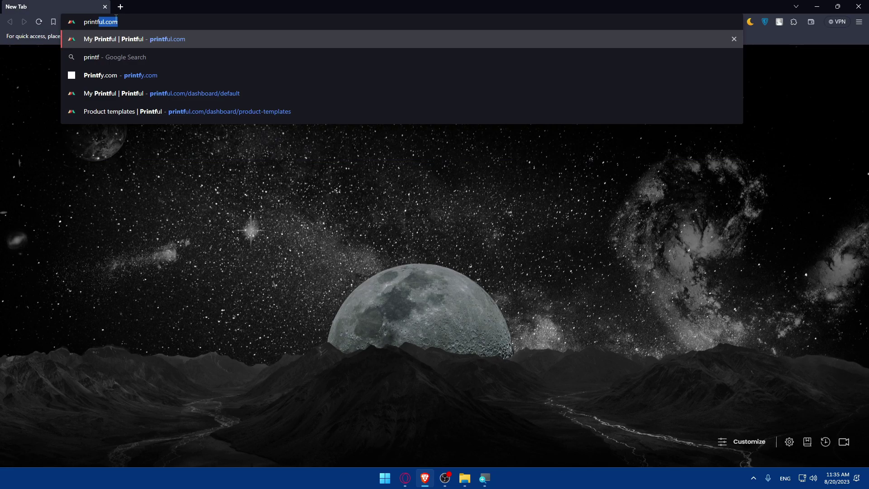
pyautogui.press('BackSpace')
pyautogui.write('ify')
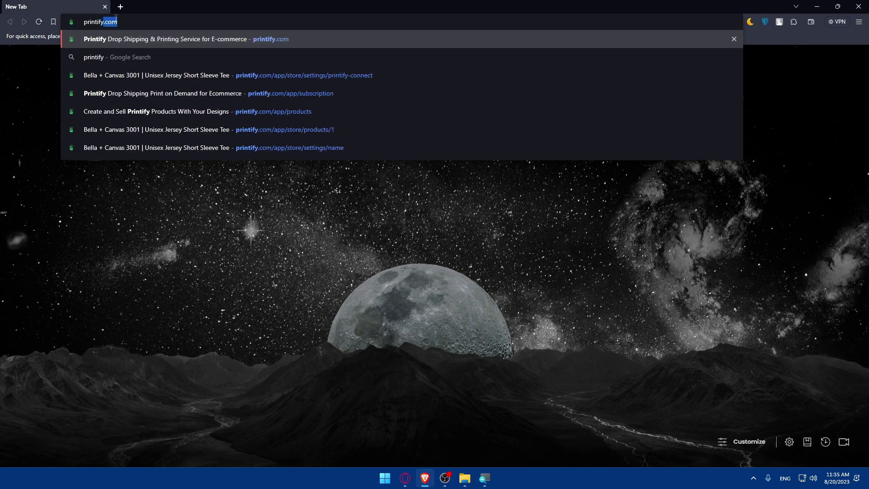
pyautogui.write('.com')
pyautogui.press('Return')
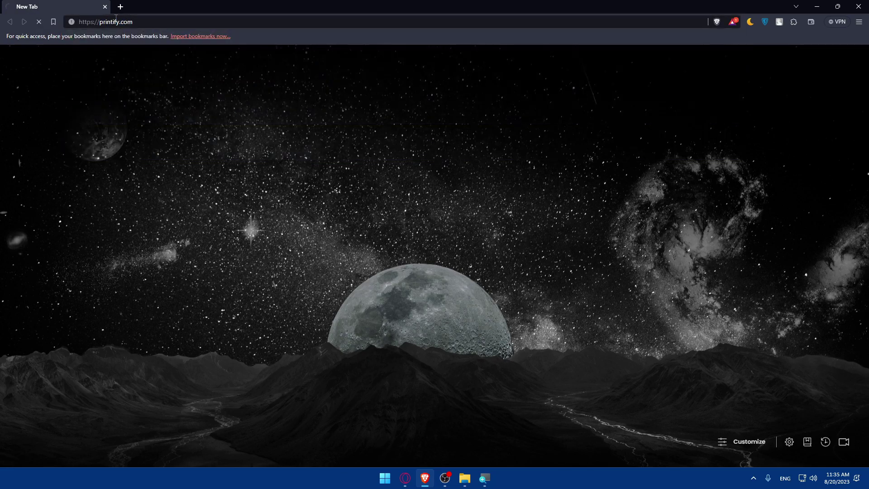
# - Scroll the Printify homepage and open the Pricing page
pyautogui.scroll(-5, 425, 135)
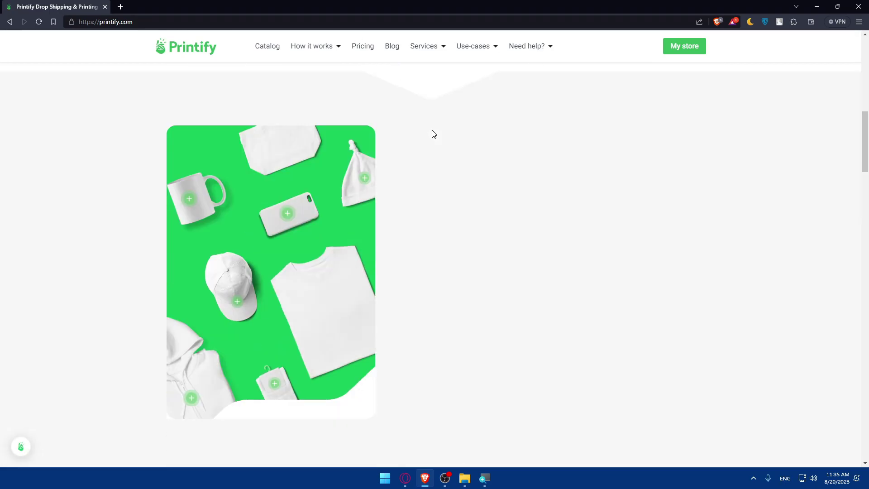
pyautogui.scroll(5, 433, 133)
pyautogui.scroll(-10, 433, 134)
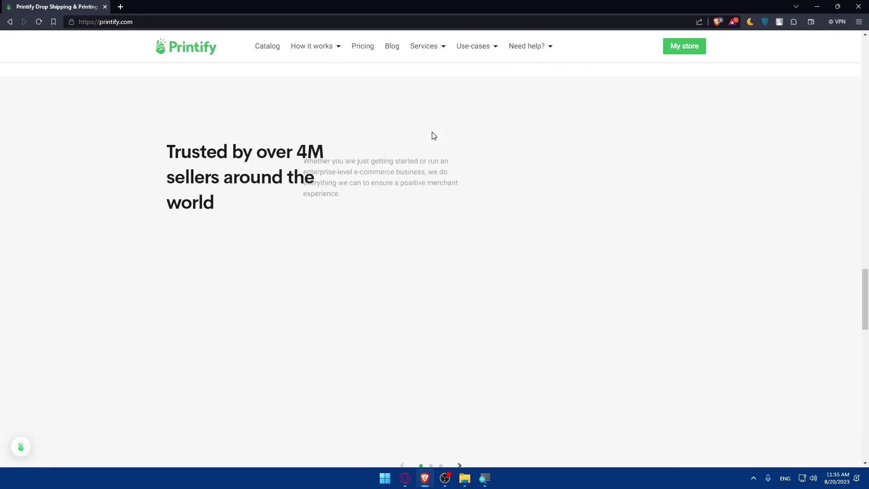
pyautogui.scroll(15, 433, 134)
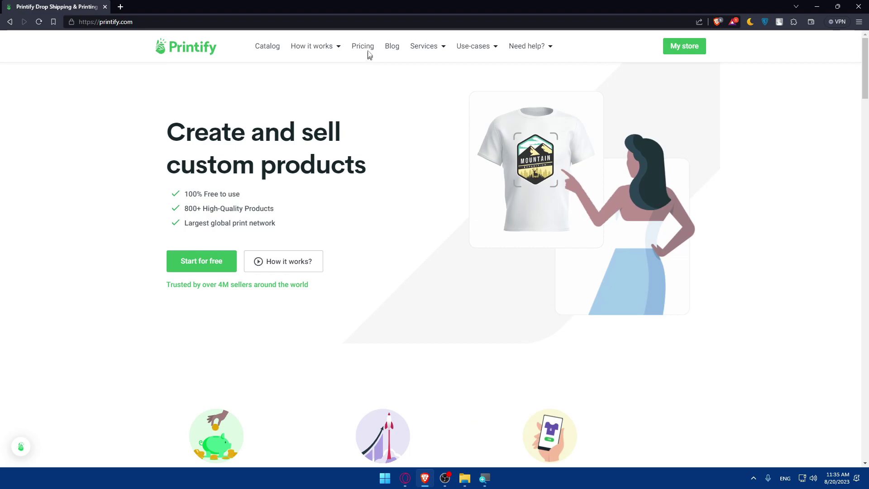
pyautogui.click(366, 46)
# - Set the plans to monthly billing so Premium shows USD 29 per month
pyautogui.scroll(-3, 432, 221)
pyautogui.scroll(3, 432, 220)
pyautogui.click(437, 229)
pyautogui.click(437, 229)
pyautogui.click(437, 229)
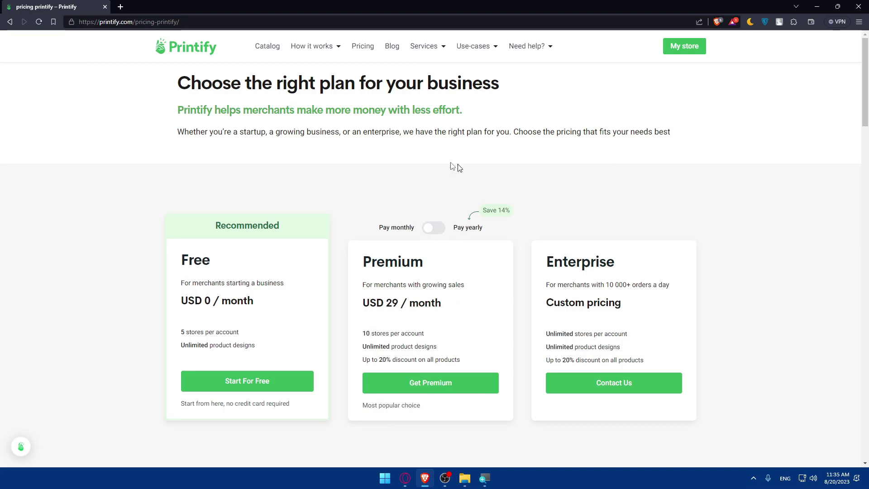
# - Log in to Printify via Continue with Google to reach the two-shirt My Products list
pyautogui.click(677, 45)
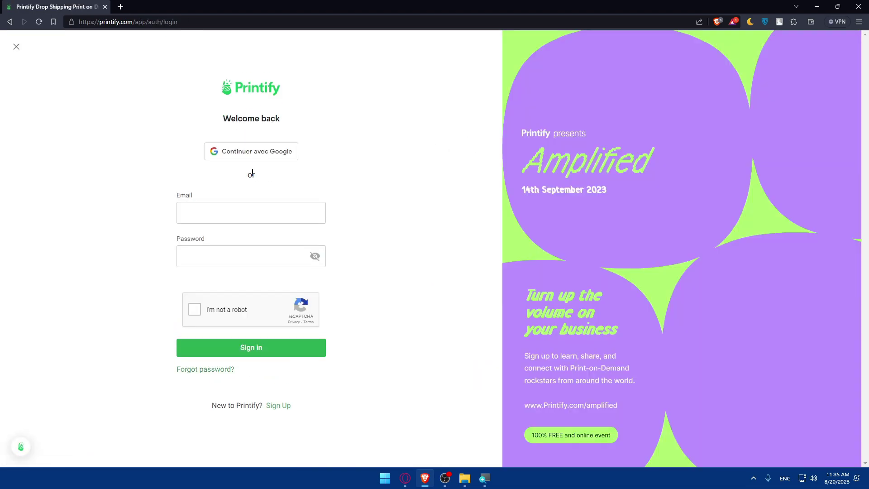
pyautogui.click(252, 152)
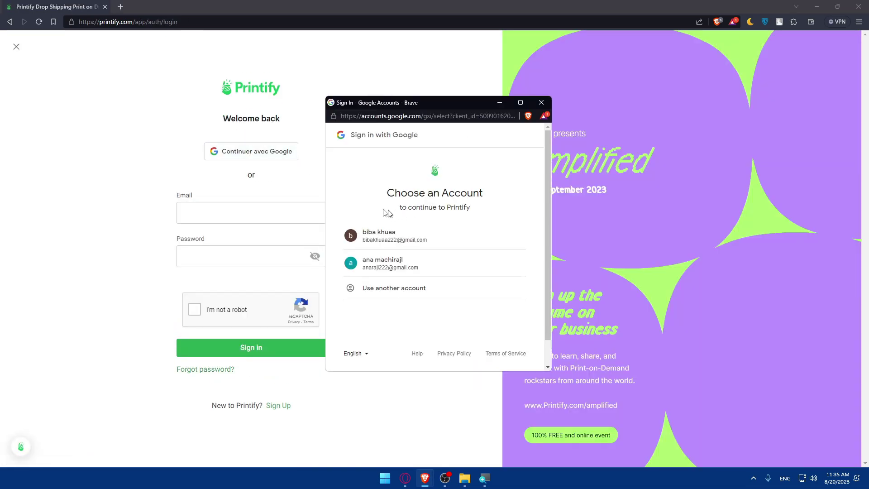
pyautogui.click(391, 238)
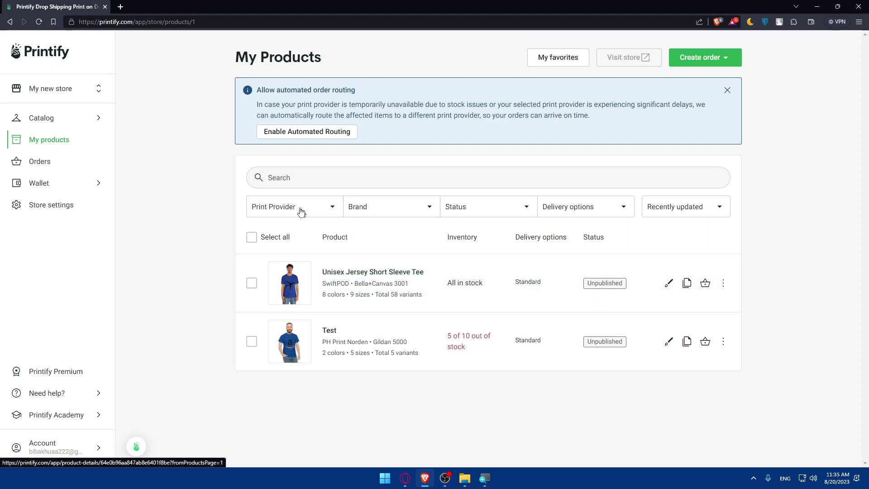
# - Load bigcartel.com in a new tab and scroll through its pricing cards
pyautogui.click(121, 7)
pyautogui.write('bi')
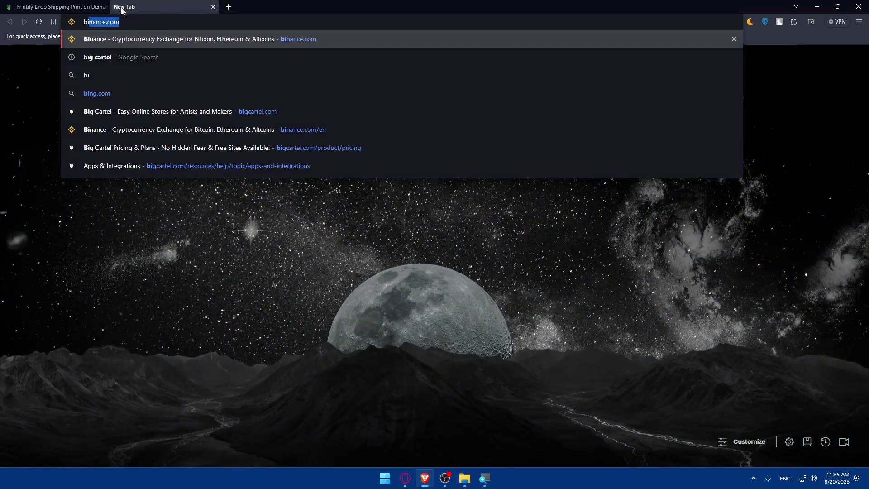
pyautogui.write('gcar')
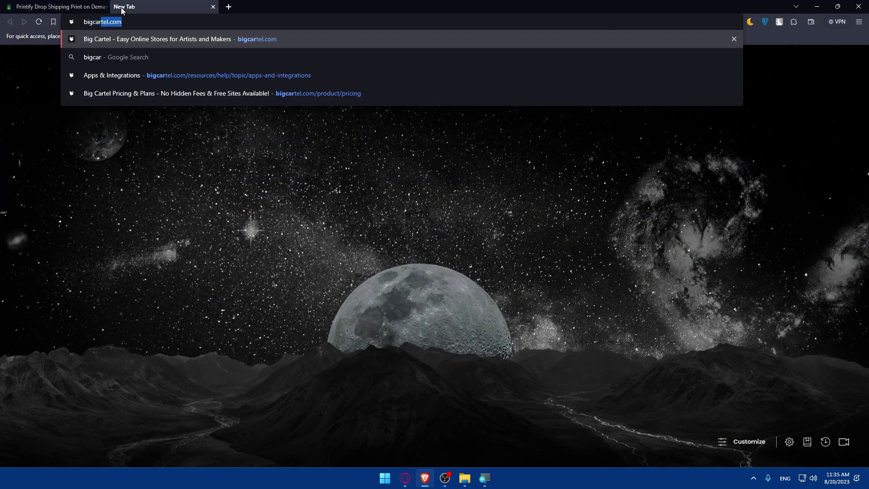
pyautogui.press('Return')
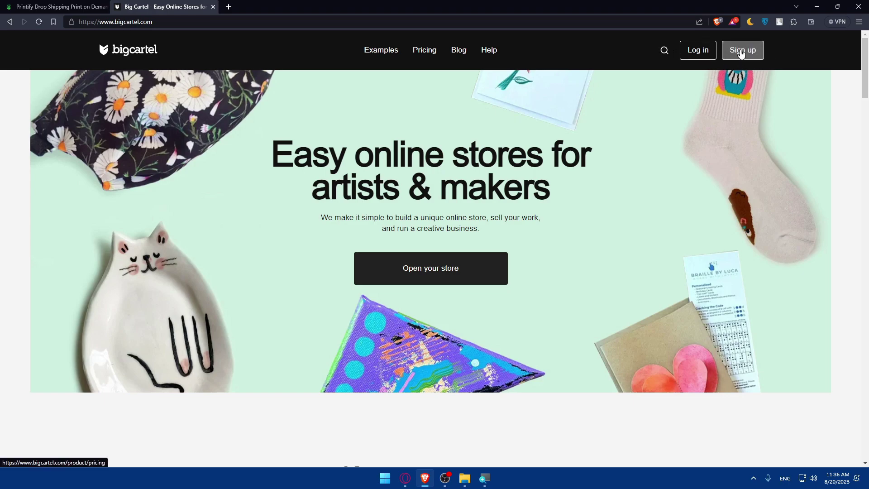
pyautogui.scroll(-10, 454, 133)
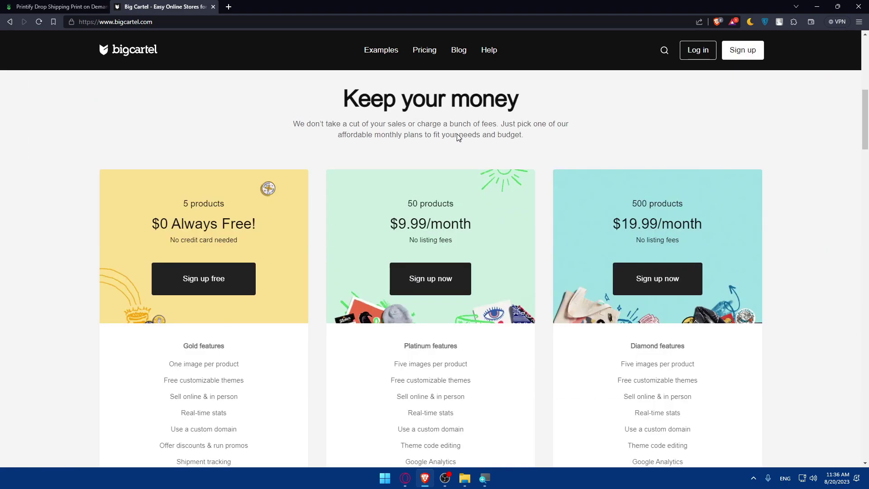
pyautogui.scroll(-2, 444, 195)
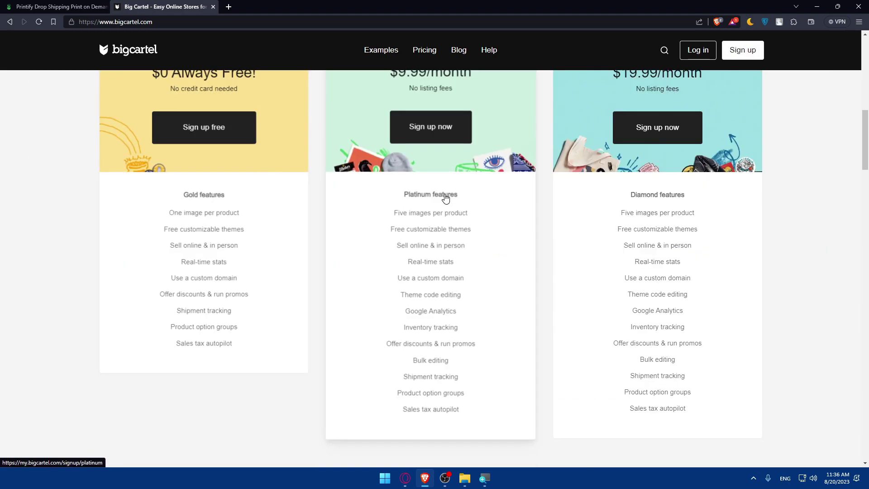
pyautogui.scroll(12, 447, 205)
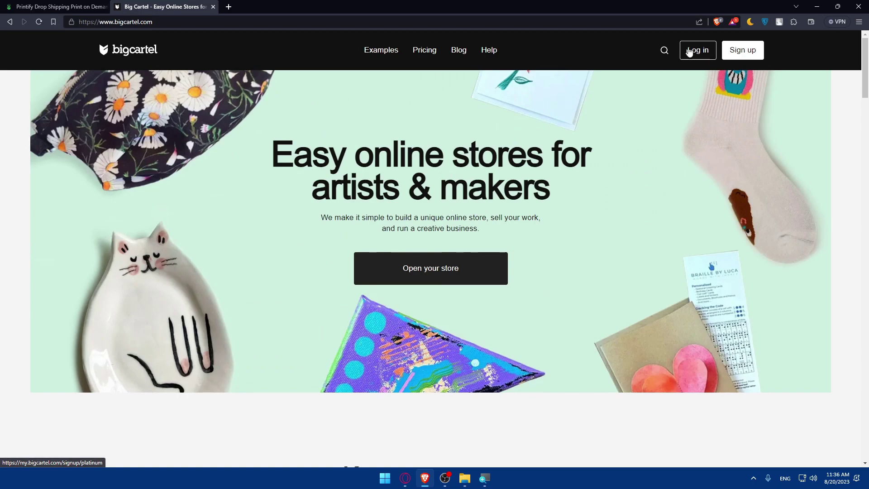
# - Log in to the testk Big Cartel store and review its Getting started checklist
pyautogui.click(708, 51)
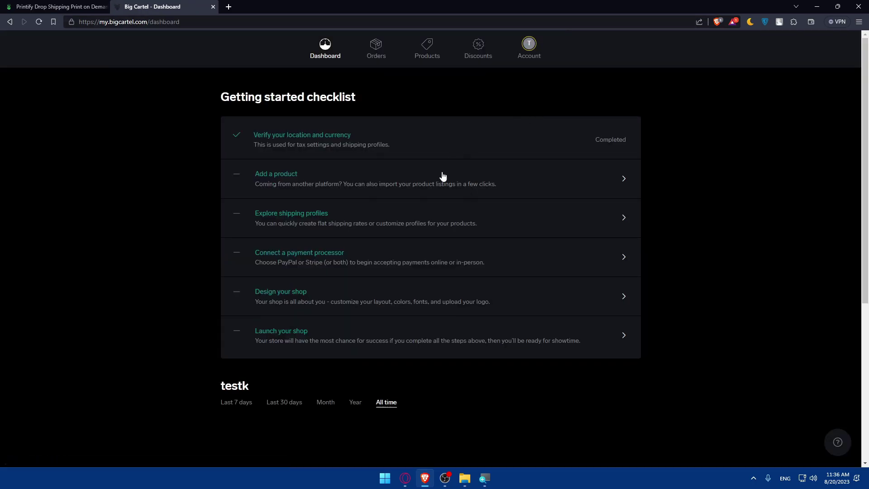
pyautogui.scroll(-6, 465, 212)
pyautogui.scroll(6, 452, 220)
# - Glance at the Printify products tab, then return to Big Cartel and scroll its page
pyautogui.click(59, 6)
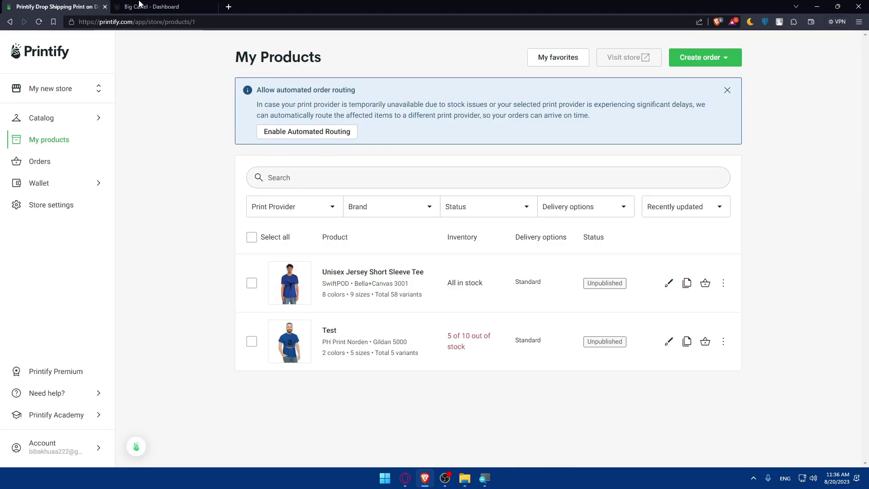
pyautogui.moveTo(154, 6)
pyautogui.mouseDown()
pyautogui.moveTo(74, 3)
pyautogui.moveTo(155, 5)
pyautogui.mouseUp()
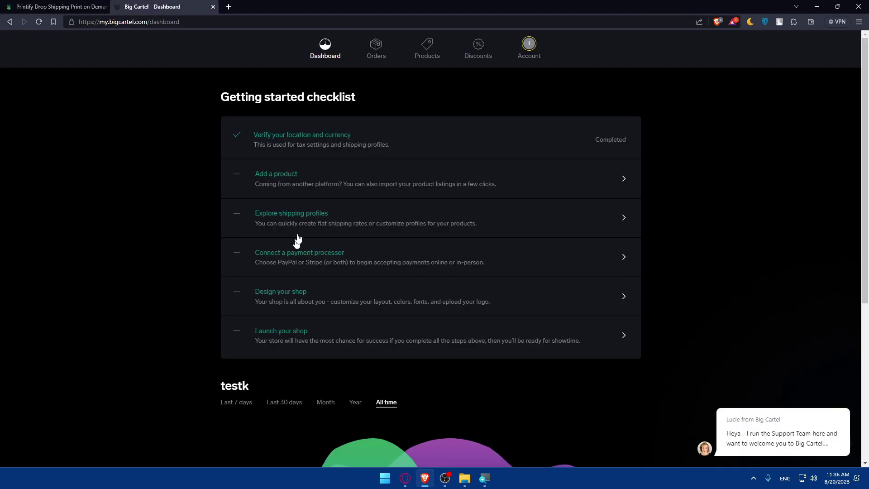
pyautogui.scroll(-5, 349, 295)
pyautogui.scroll(5, 360, 294)
pyautogui.scroll(-5, 371, 174)
pyautogui.scroll(5, 371, 174)
pyautogui.scroll(-5, 372, 172)
pyautogui.scroll(4, 372, 186)
pyautogui.scroll(1, 372, 185)
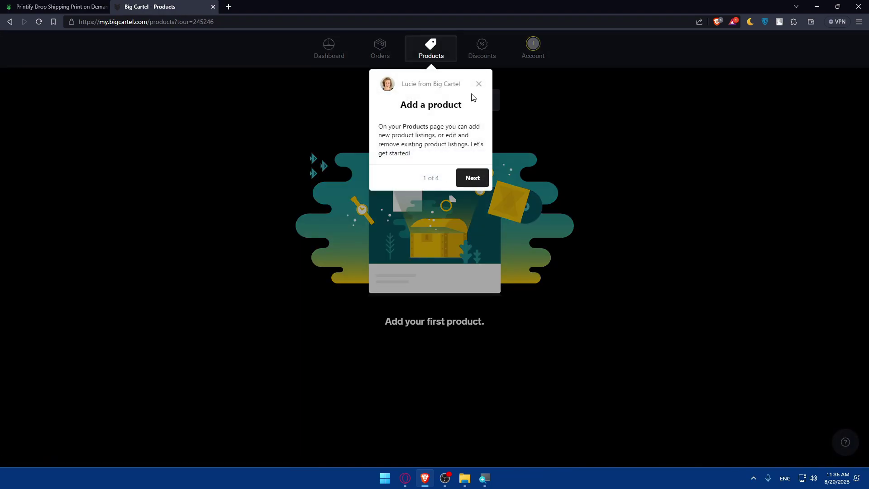
# - Dismiss the tour, view Add a product and Import products, then return to Dashboard and Printify
pyautogui.click(478, 84)
pyautogui.click(492, 103)
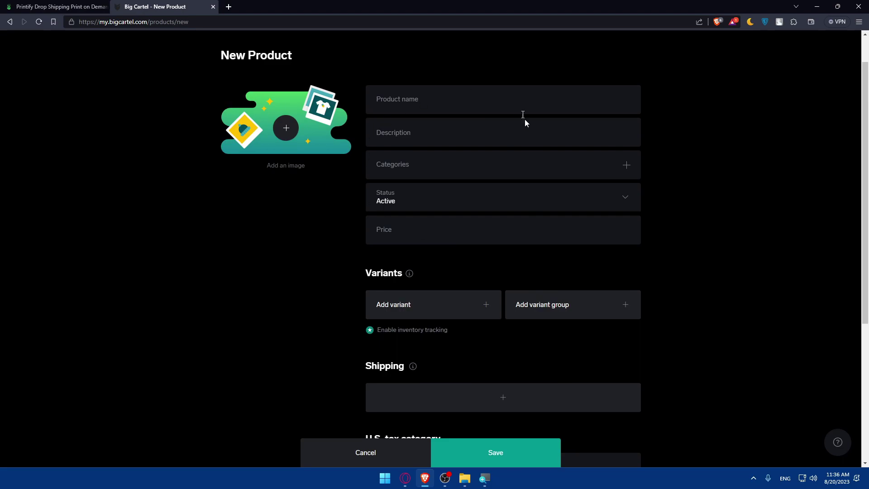
pyautogui.click(445, 127)
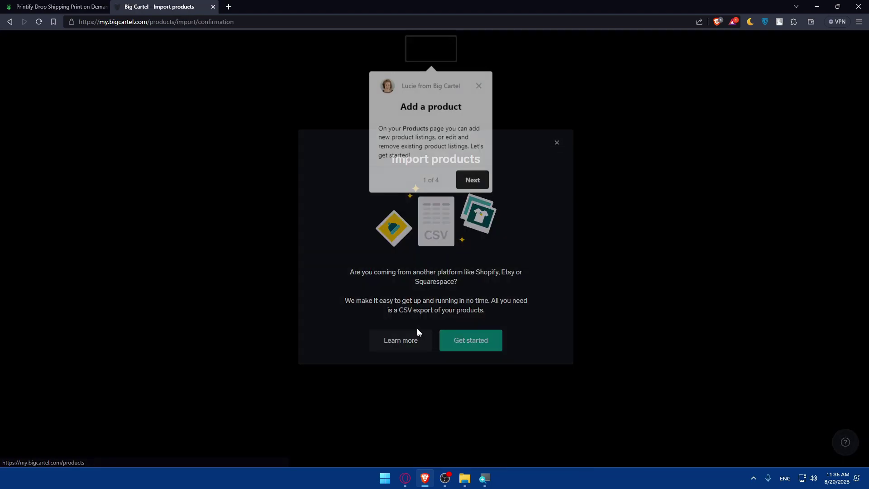
pyautogui.click(479, 84)
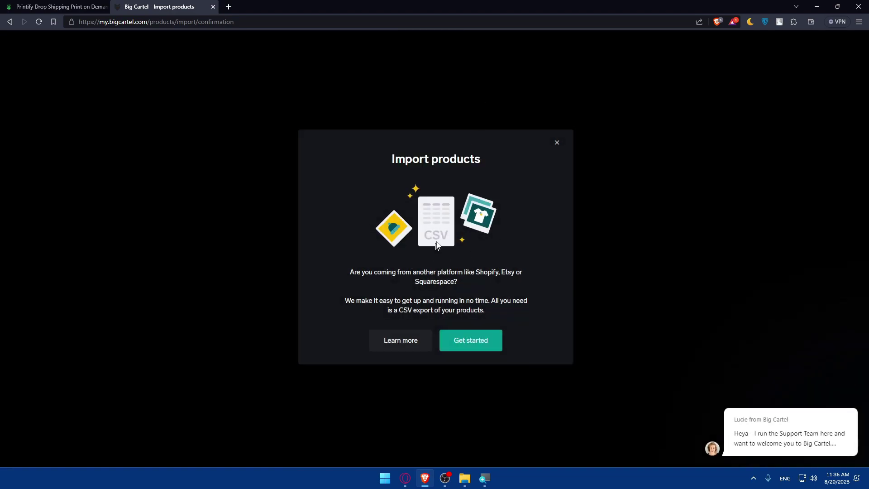
pyautogui.click(557, 143)
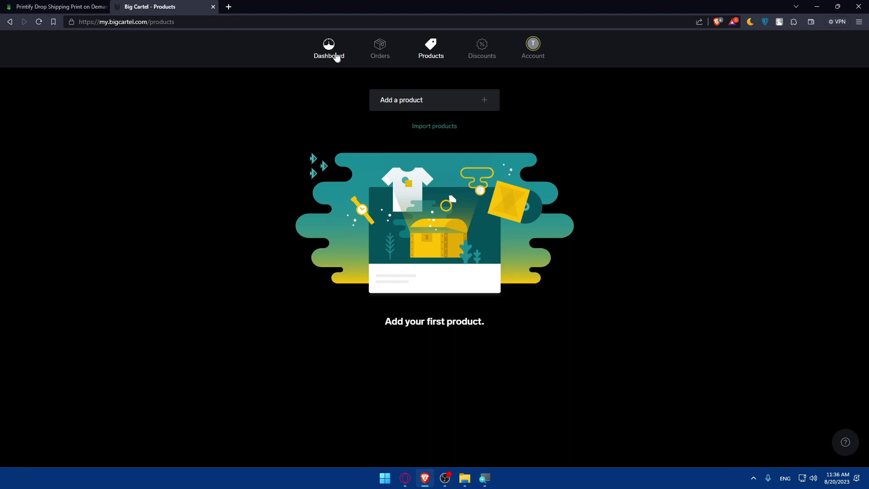
pyautogui.click(336, 56)
pyautogui.click(59, 6)
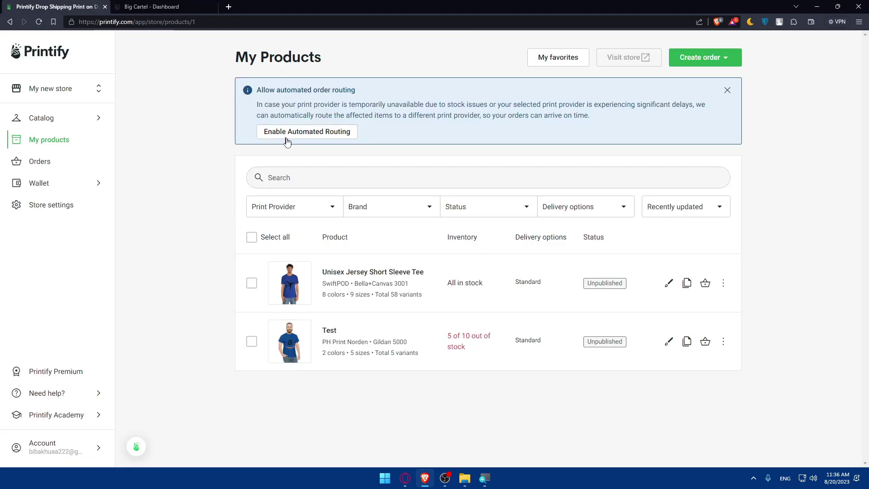
# - Open the Printify Catalog at Men's Clothing > T-shirts
pyautogui.click(147, 5)
pyautogui.click(63, 5)
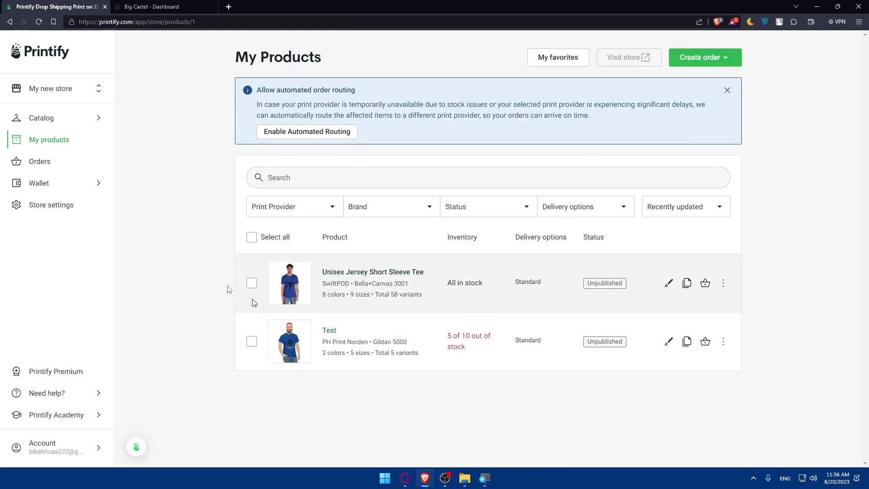
pyautogui.click(71, 120)
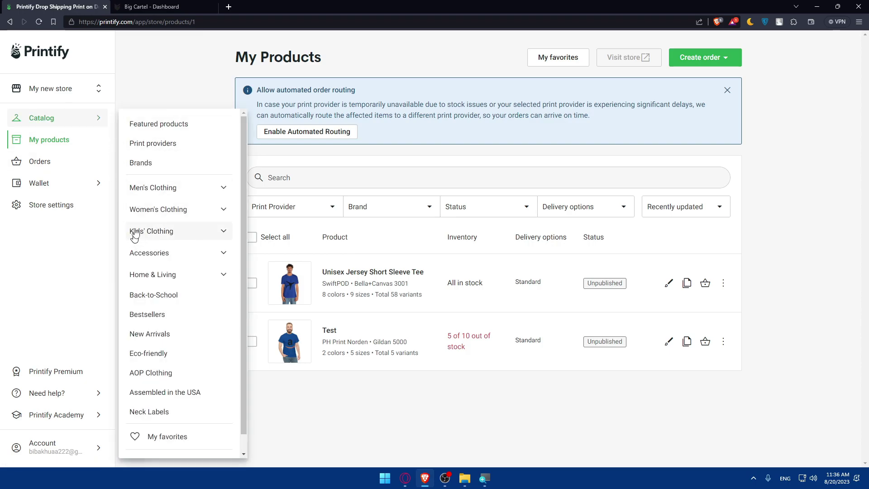
pyautogui.click(156, 195)
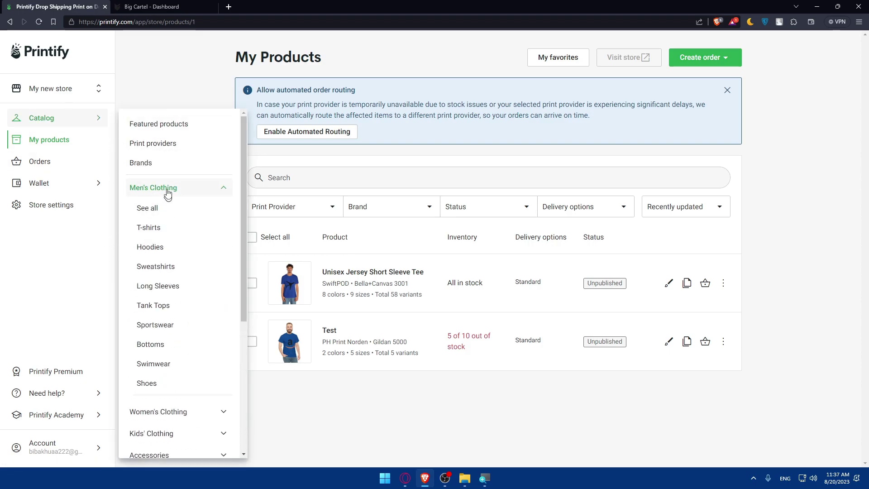
pyautogui.click(148, 226)
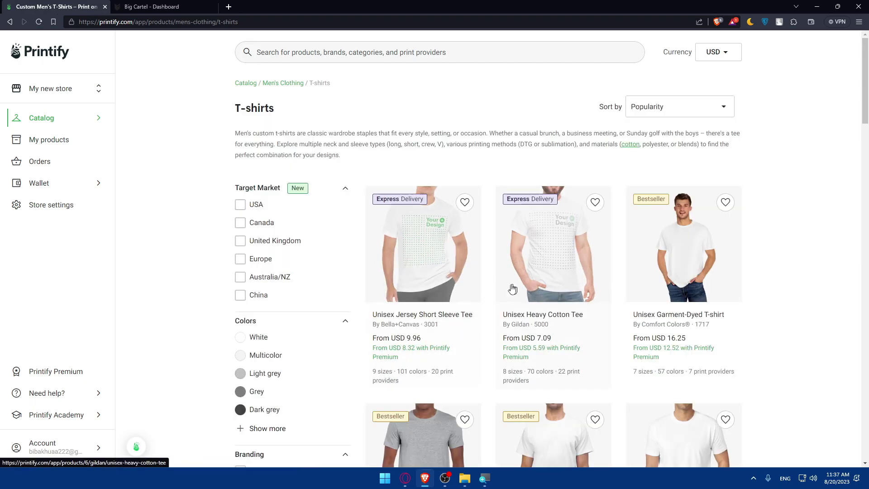
# - Scroll the T-shirt catalog and open the Gildan 64000 Unisex Softstyle T-Shirt page
pyautogui.scroll(-8, 503, 267)
pyautogui.scroll(7, 504, 269)
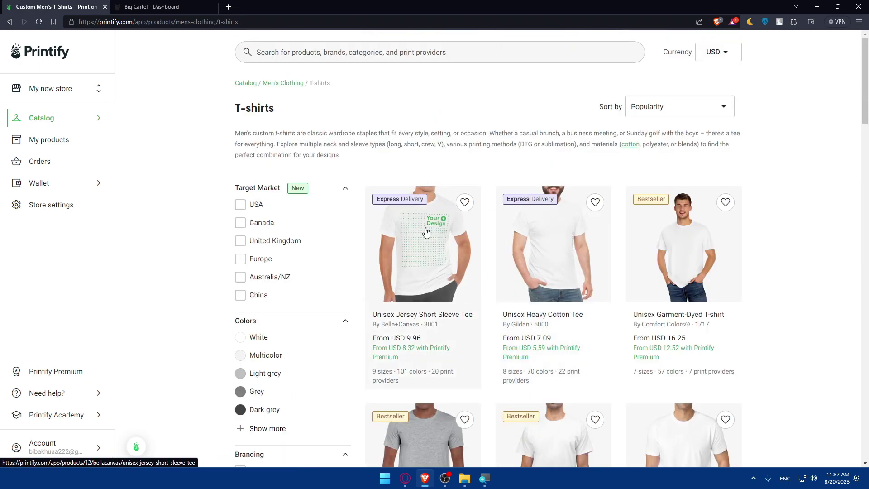
pyautogui.scroll(-3, 423, 233)
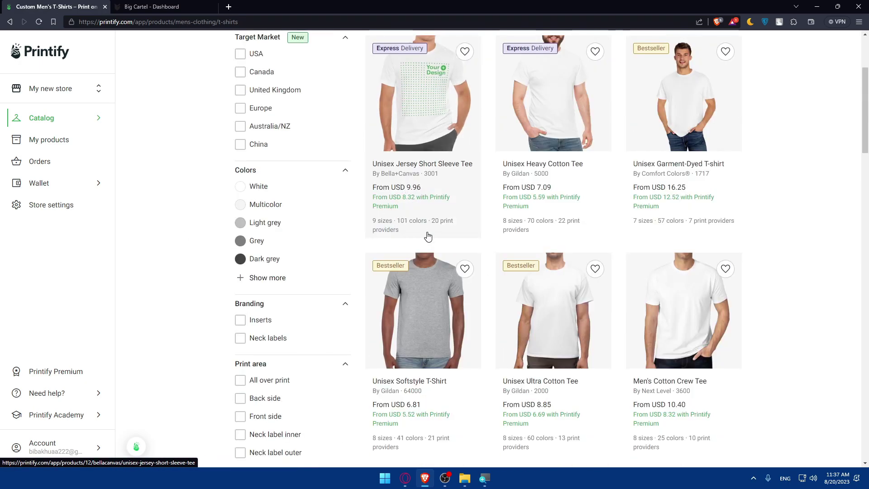
pyautogui.scroll(-6, 428, 236)
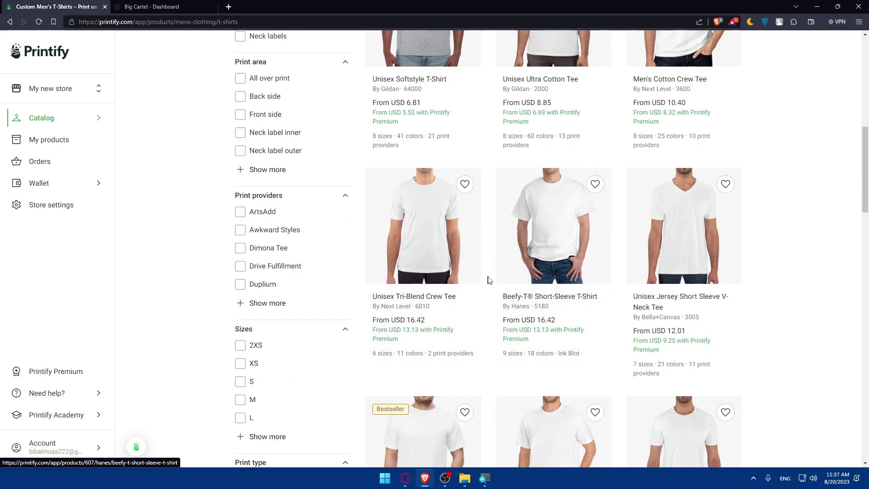
pyautogui.scroll(4, 488, 279)
pyautogui.click(438, 168)
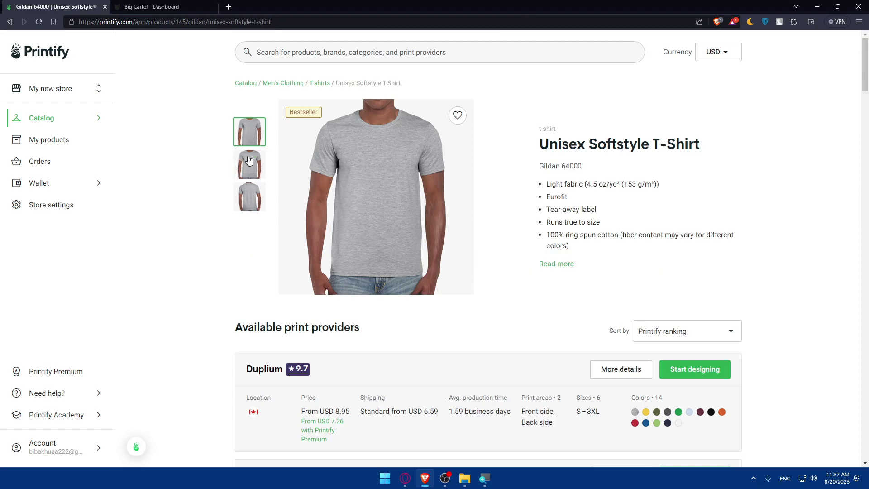
pyautogui.scroll(-3, 589, 266)
pyautogui.scroll(-3, 574, 295)
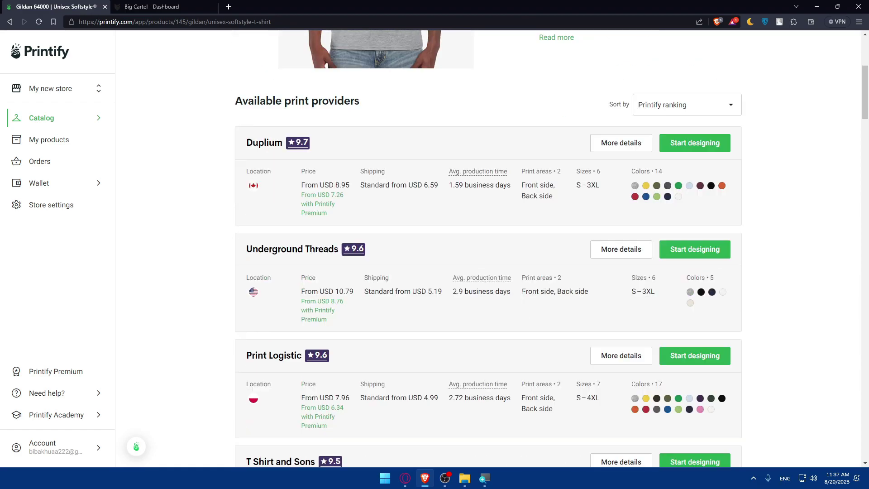
pyautogui.scroll(2, 465, 284)
pyautogui.scroll(-5, 376, 251)
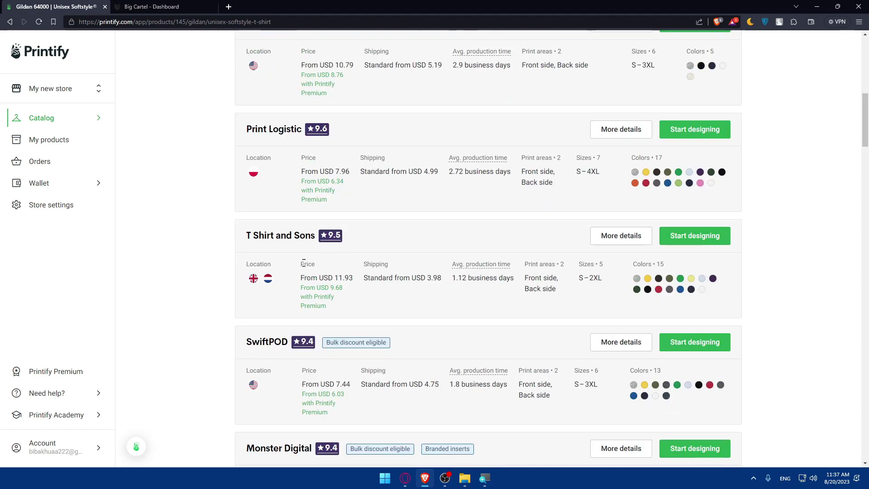
pyautogui.scroll(-3, 380, 246)
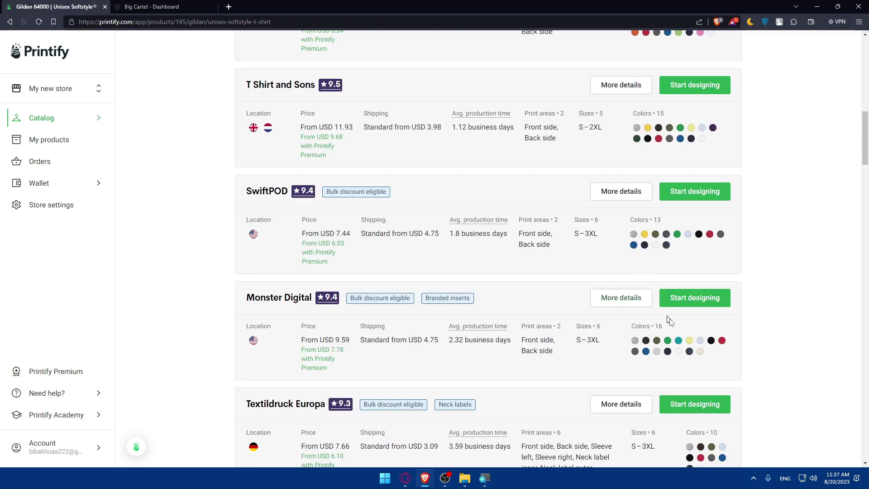
pyautogui.scroll(-6, 375, 299)
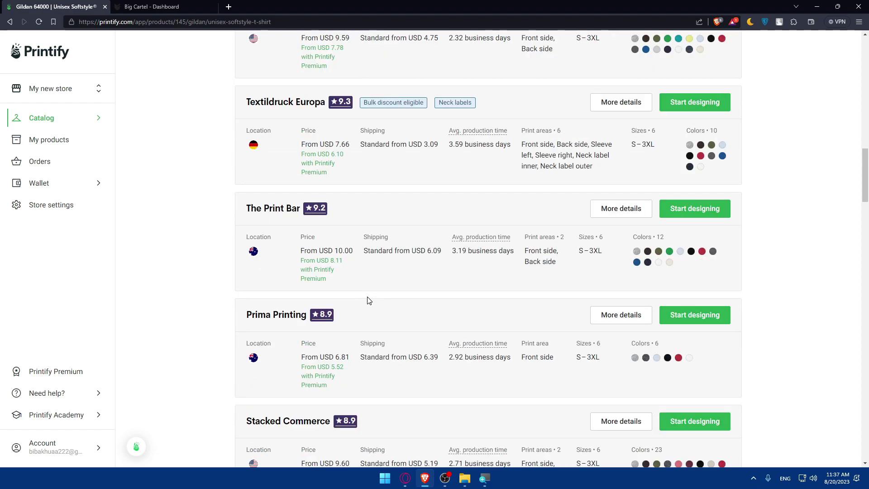
pyautogui.scroll(-2, 371, 301)
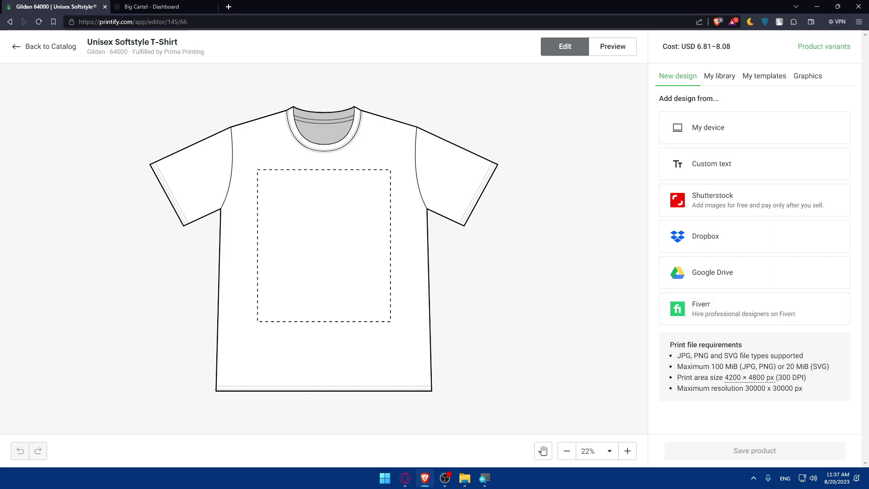
# - Review the print file requirements: file types, 20 MiB SVG limit, print area size, maximum resolution
pyautogui.tripleClick(765, 347)
pyautogui.click(769, 349)
pyautogui.moveTo(683, 354); pyautogui.dragTo(759, 368)
pyautogui.click(733, 356)
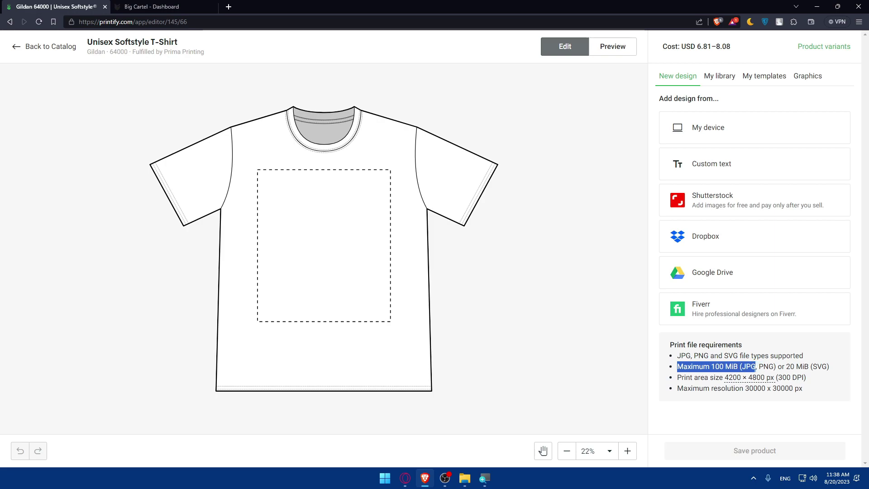
pyautogui.moveTo(786, 367); pyautogui.dragTo(805, 367)
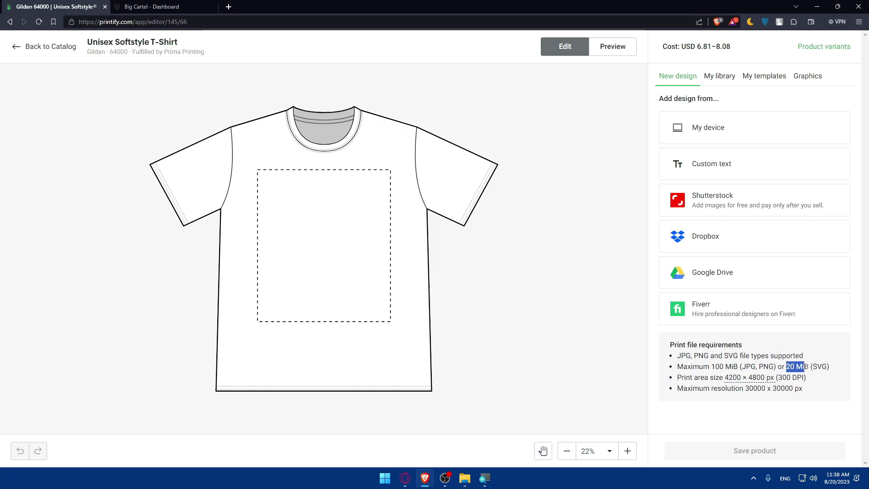
pyautogui.click(824, 378)
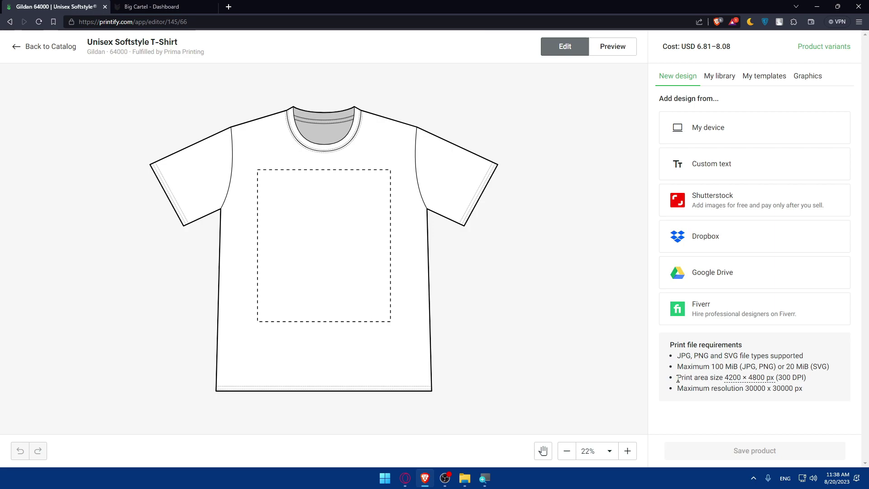
pyautogui.moveTo(678, 379); pyautogui.dragTo(779, 385)
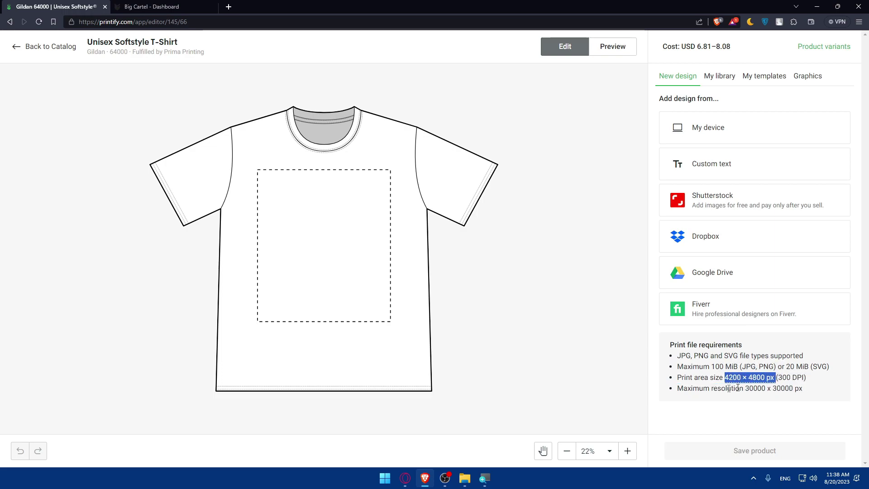
pyautogui.moveTo(676, 389); pyautogui.dragTo(790, 388)
pyautogui.click(831, 404)
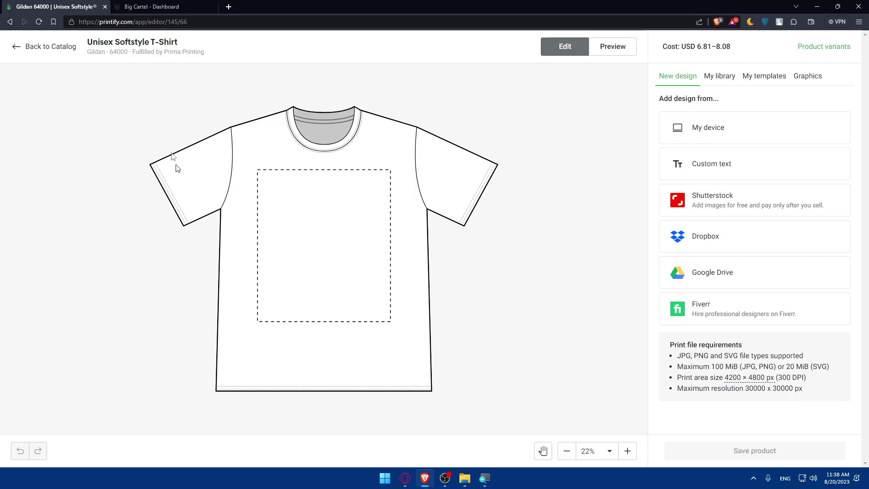
# - Upload airplane-icon.png onto the shirt front and enlarge it toward the upper left
pyautogui.click(686, 135)
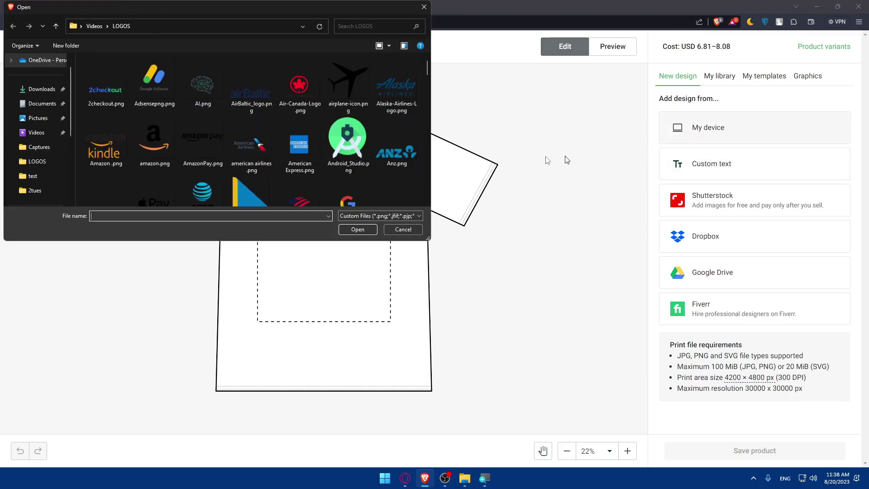
pyautogui.doubleClick(342, 81)
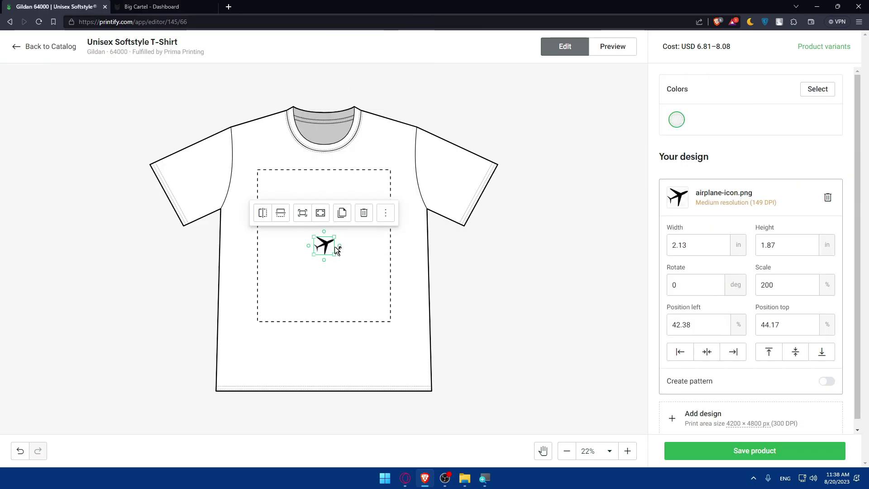
pyautogui.moveTo(336, 256); pyautogui.dragTo(446, 330)
pyautogui.moveTo(371, 317); pyautogui.dragTo(321, 276)
# - Fine-tune the airplane design's size to 14 in wide, aligned left
pyautogui.moveTo(745, 206)
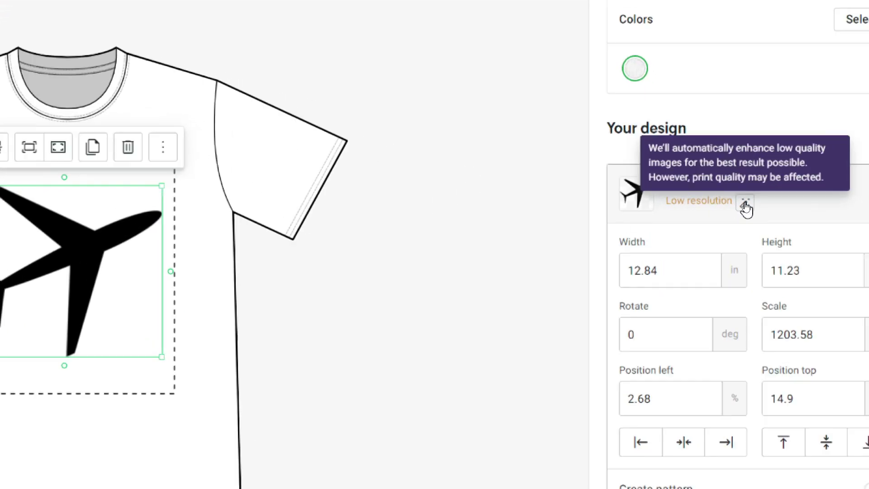
pyautogui.moveTo(675, 209)
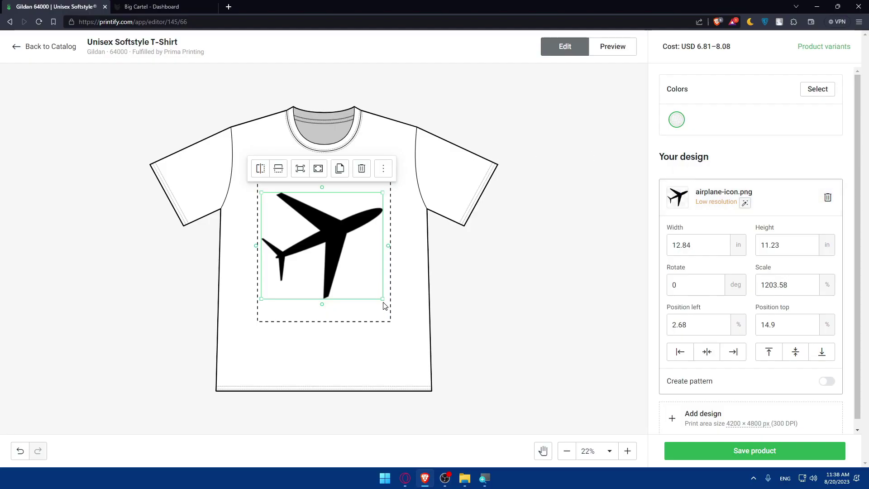
pyautogui.moveTo(384, 303)
pyautogui.mouseDown()
pyautogui.moveTo(393, 304)
pyautogui.moveTo(386, 302)
pyautogui.mouseUp()
pyautogui.moveTo(347, 255); pyautogui.dragTo(351, 255)
pyautogui.moveTo(386, 191); pyautogui.dragTo(392, 186)
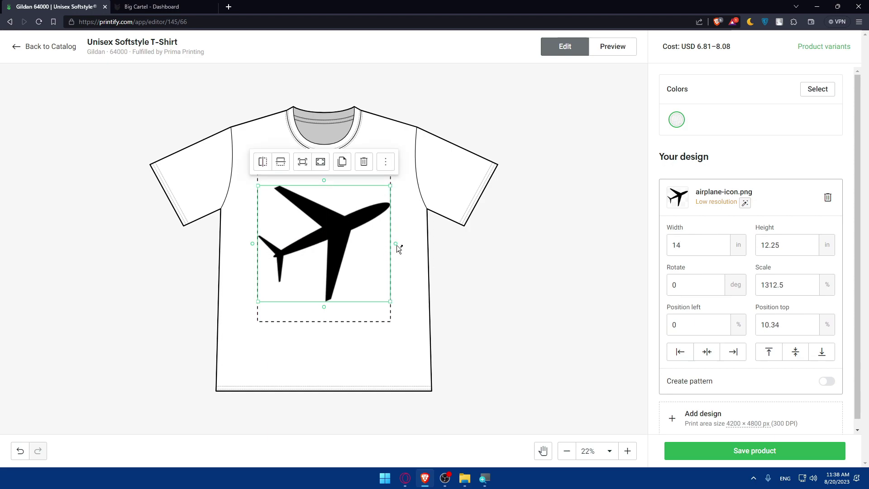
# - Rotate the airplane design to 345 degrees within the print area
pyautogui.moveTo(397, 245); pyautogui.dragTo(383, 231)
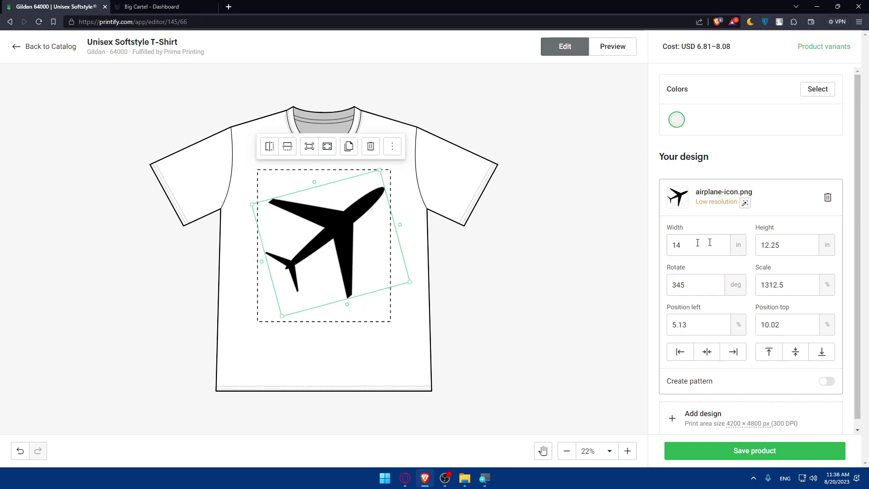
pyautogui.scroll(-3, 475, 228)
pyautogui.scroll(2, 446, 242)
pyautogui.moveTo(500, 221); pyautogui.dragTo(454, 261)
# - Add Sport Grey, Light Blue and Red alongside White, then save the airplane T-shirt
pyautogui.click(473, 210)
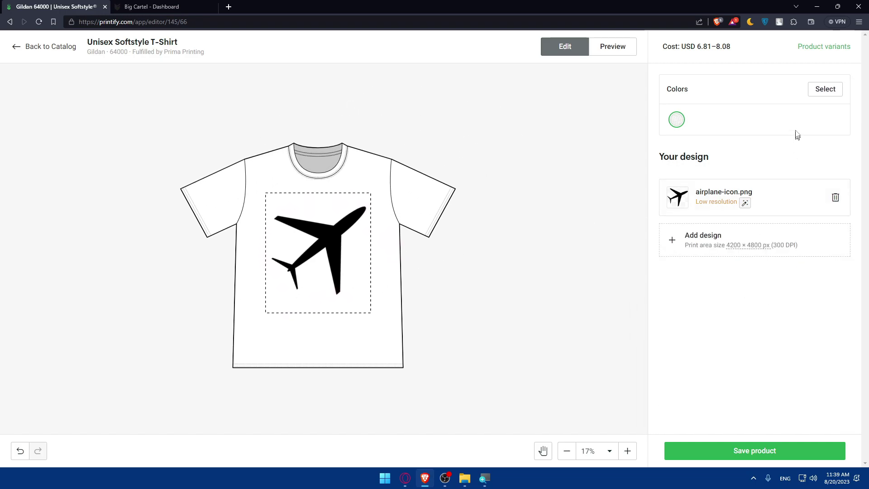
pyautogui.click(827, 88)
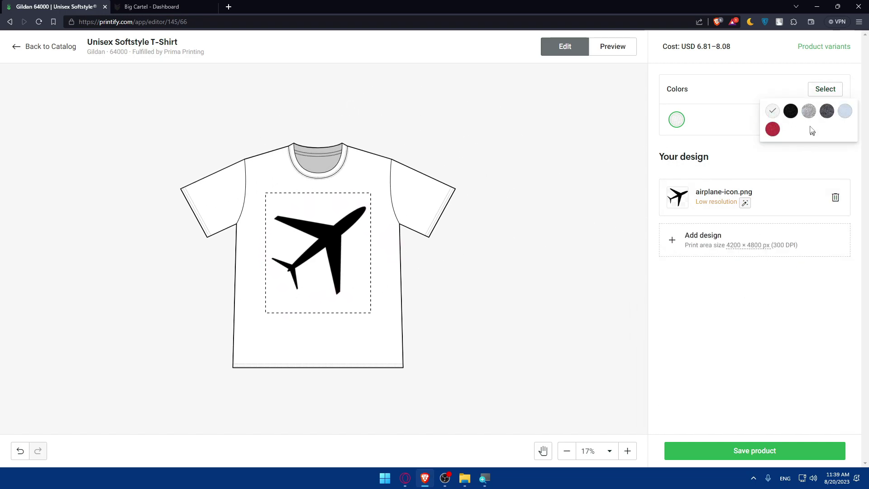
pyautogui.click(790, 113)
pyautogui.click(791, 112)
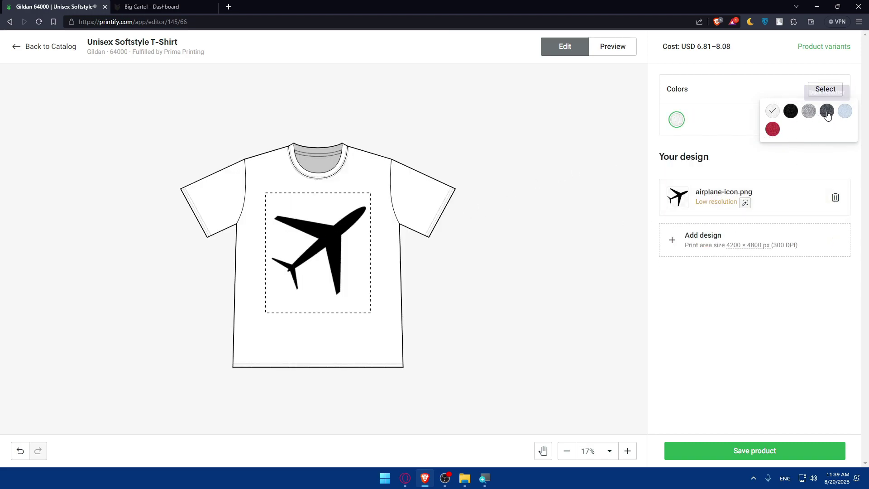
pyautogui.click(808, 111)
pyautogui.click(845, 114)
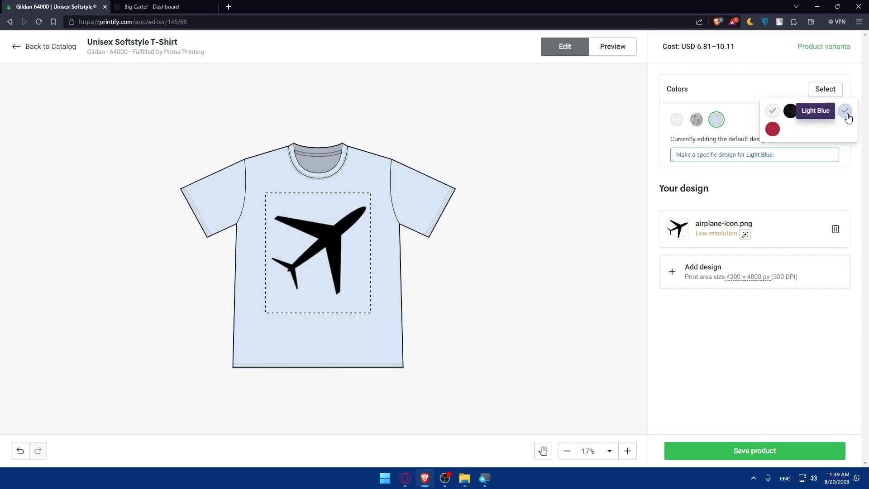
pyautogui.click(773, 129)
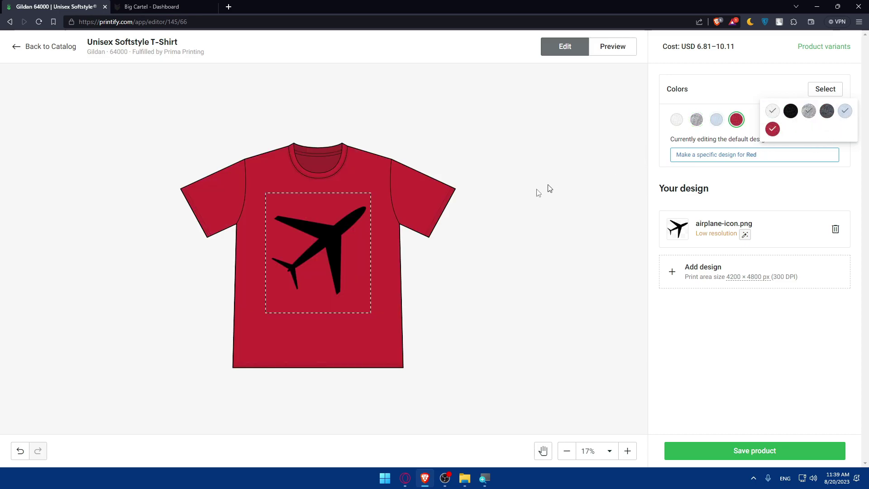
pyautogui.click(545, 254)
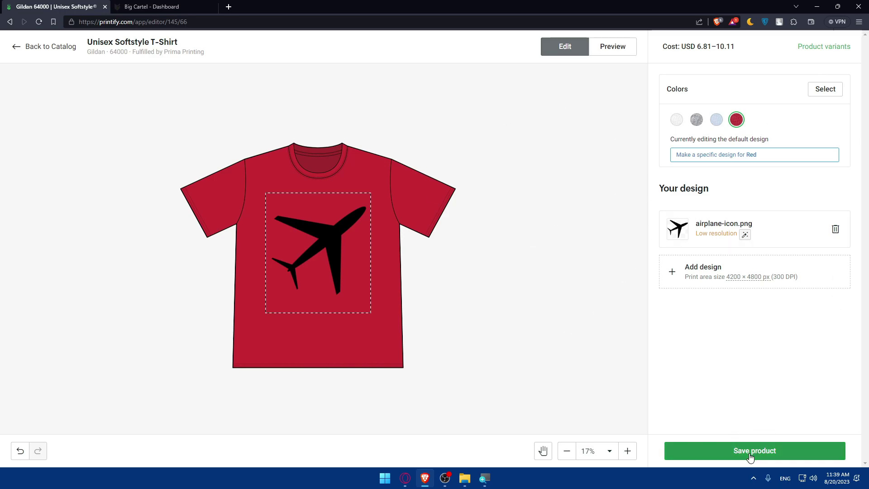
pyautogui.click(733, 451)
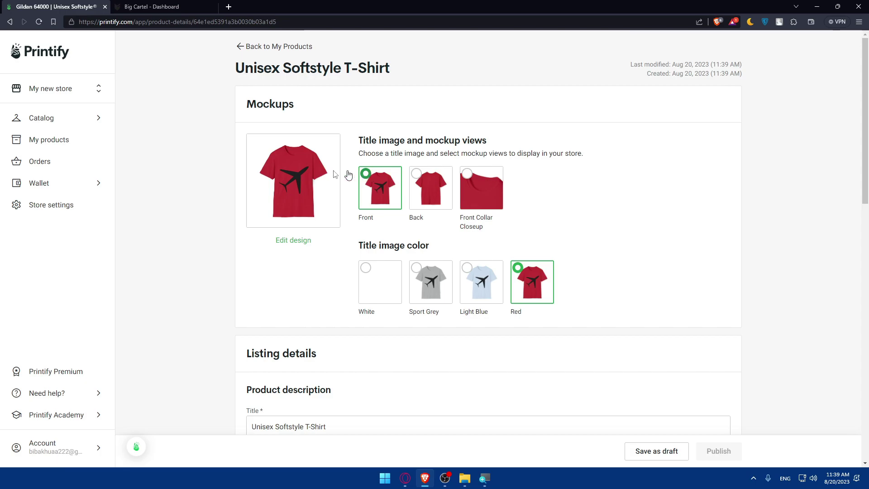
# - Open the empty design editor for the Unisex Softstyle T-Shirt from its product details page
pyautogui.moveTo(240, 93); pyautogui.dragTo(97, 112)
pyautogui.moveTo(496, 140); pyautogui.dragTo(412, 140)
pyautogui.click(511, 168)
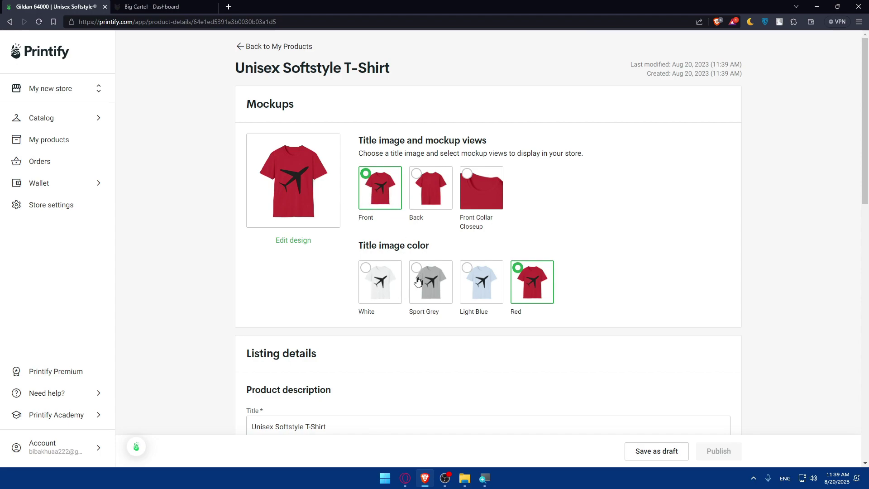
pyautogui.click(413, 296)
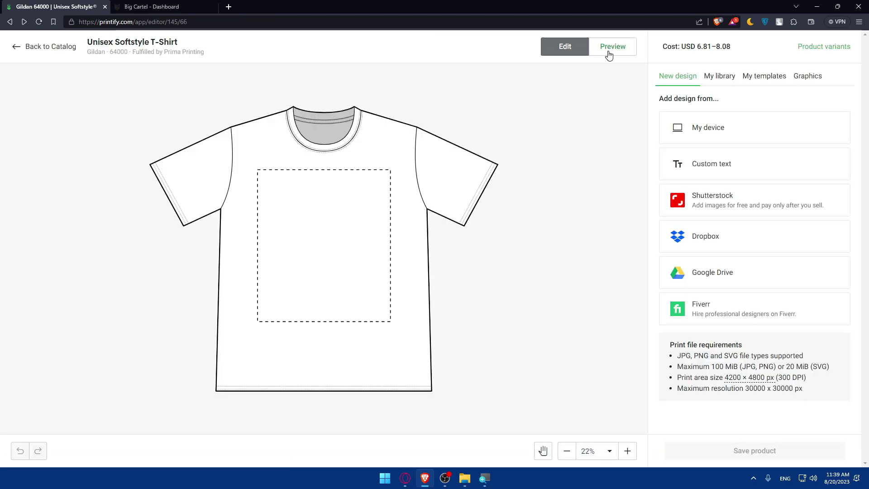
# - Preview the blank t-shirt mockup, then go back and open My Products to see the unpublished airplane shirt
pyautogui.click(612, 44)
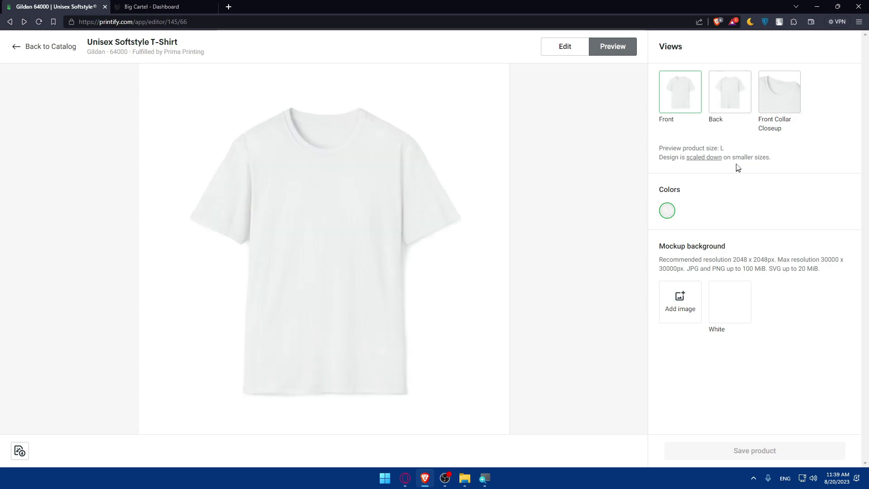
pyautogui.hotkey('alt', 'Left')
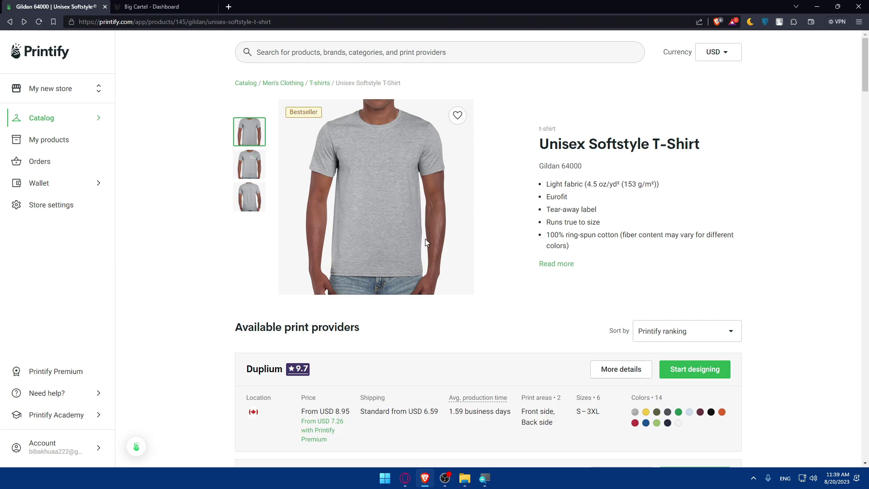
pyautogui.scroll(-20, 420, 324)
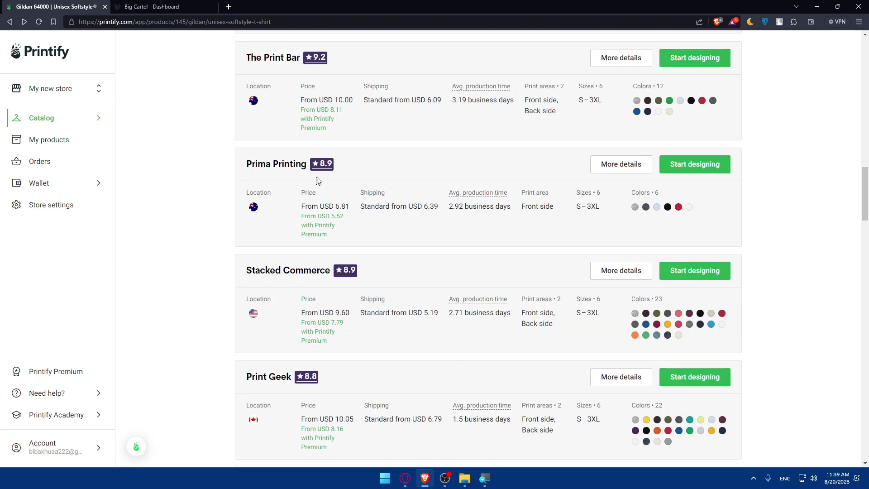
pyautogui.scroll(20, 380, 274)
pyautogui.scroll(-10, 409, 260)
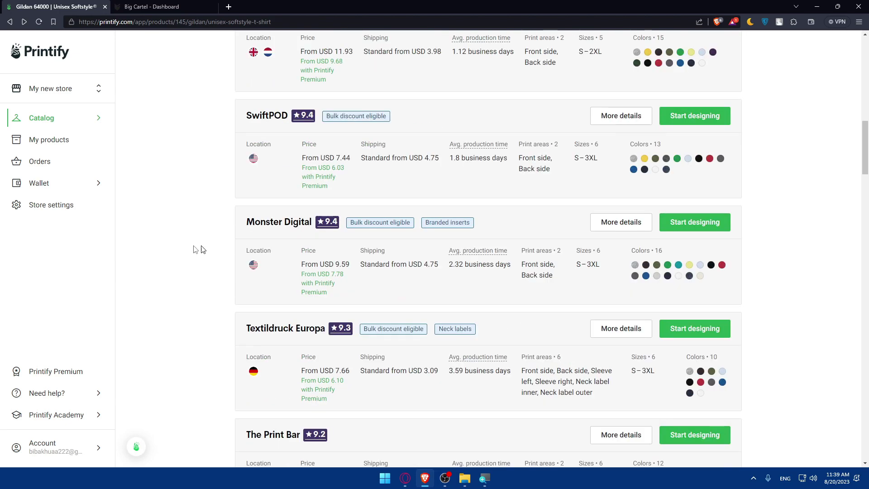
pyautogui.click(49, 140)
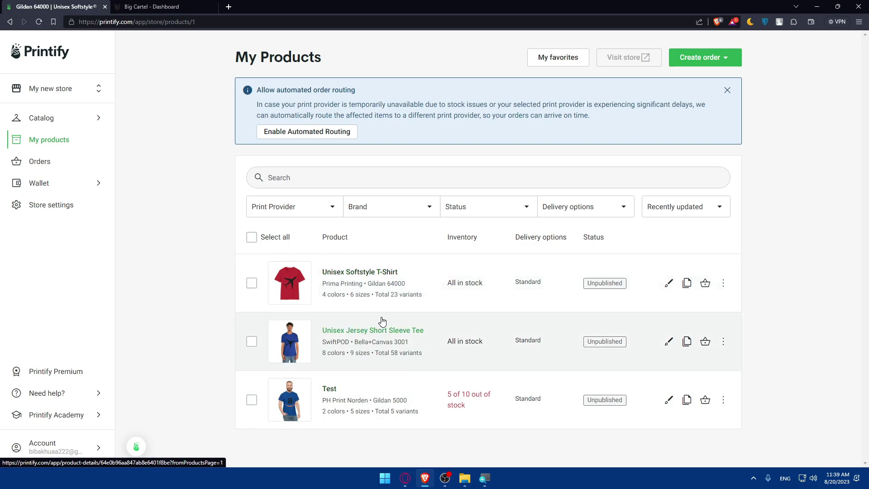
# - Switch between the Printify and Big Cartel tabs, ending on the Big Cartel dashboard
pyautogui.click(165, 8)
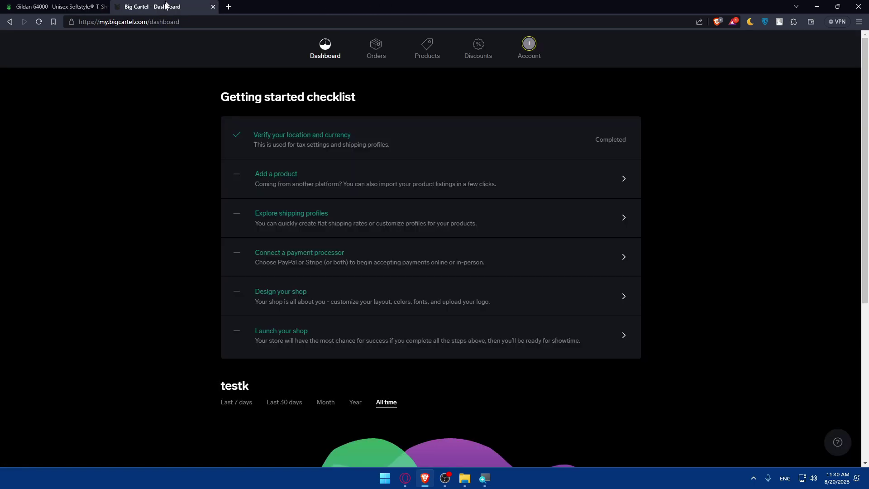
pyautogui.click(59, 7)
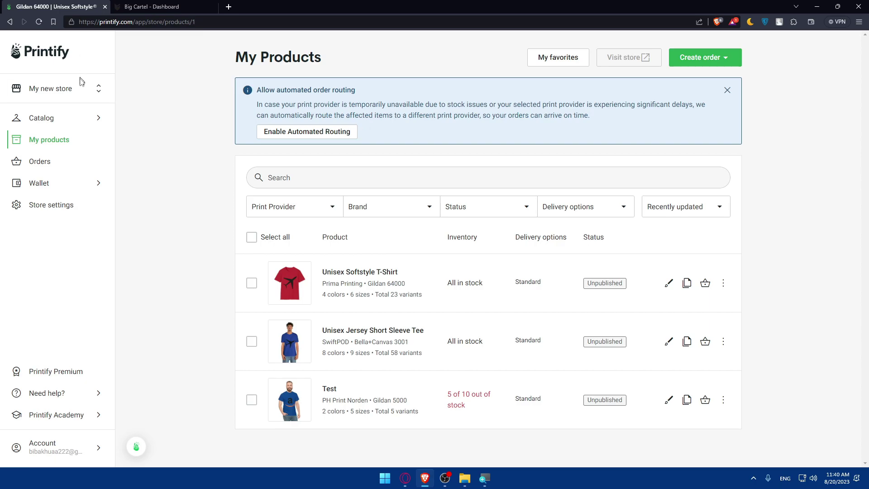
pyautogui.click(163, 6)
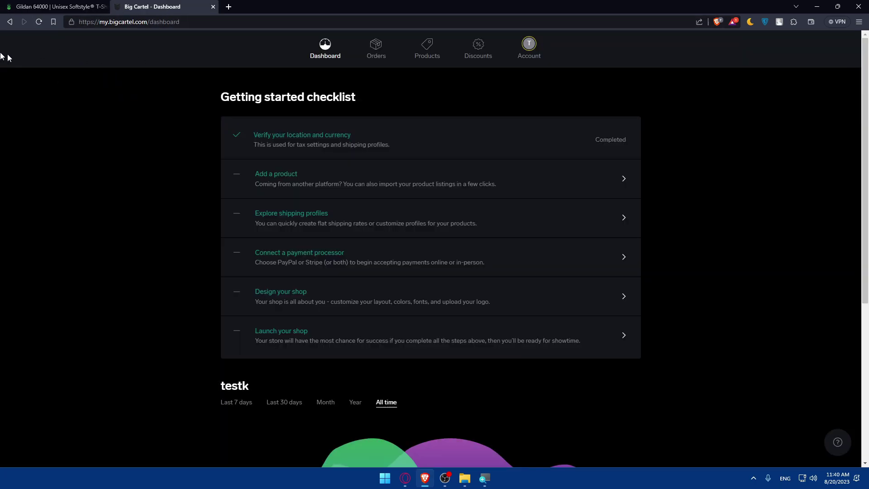
# - Open Big Cartel's Apps & Integrations and view the Marketing & Promotion Apps category
pyautogui.click(528, 44)
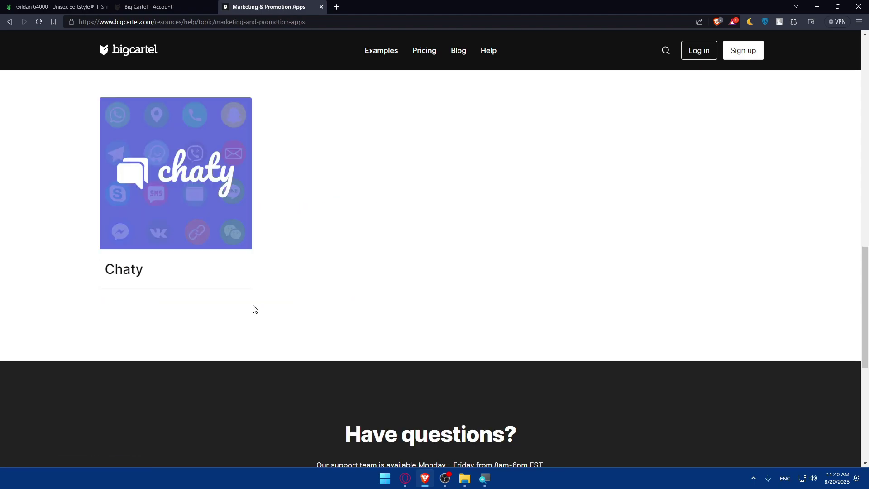
pyautogui.hotkey('alt', 'Left')
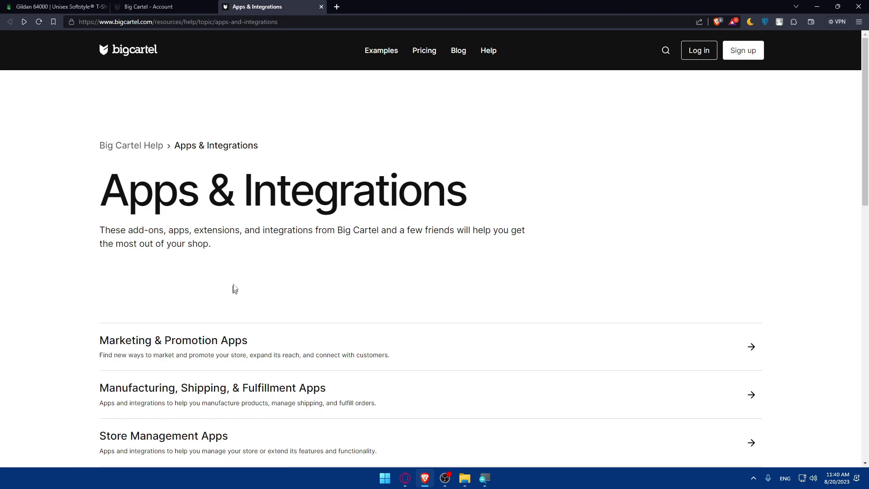
pyautogui.click(270, 341)
pyautogui.hotkey('alt', 'Left')
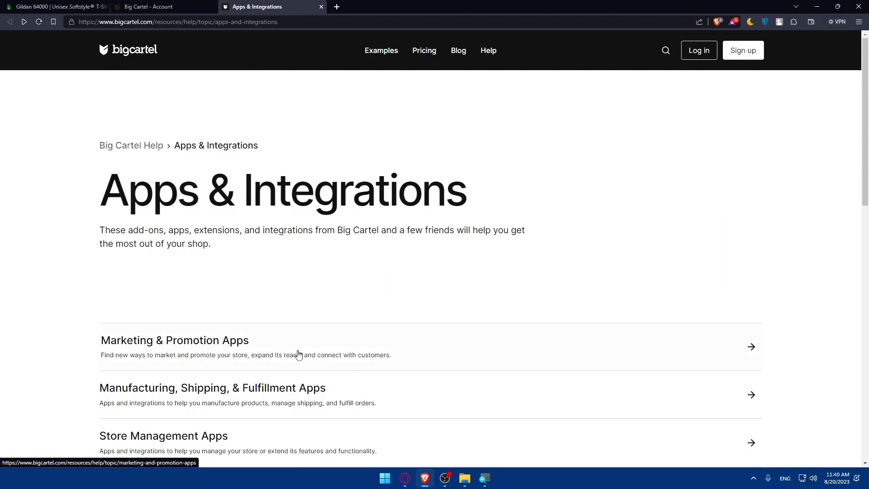
# - Browse the Manufacturing, Shipping & Fulfillment Apps category, then close that tab and return to Printify
pyautogui.scroll(-3, 298, 355)
pyautogui.click(324, 246)
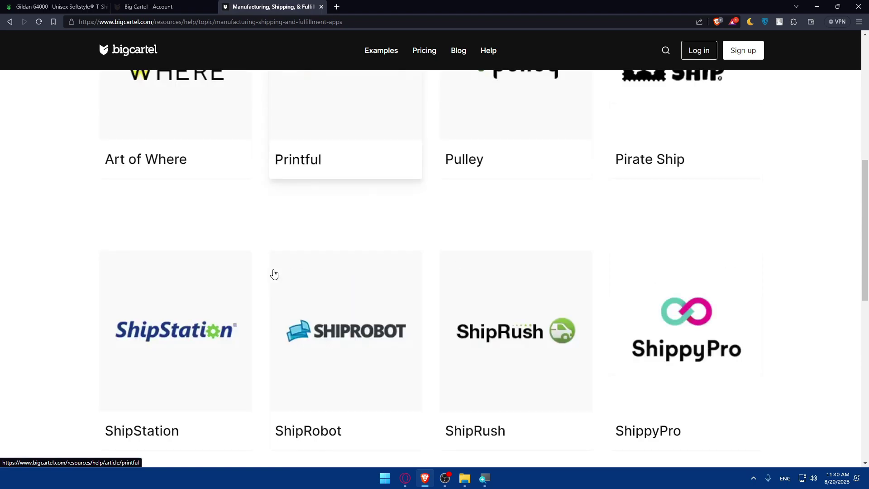
pyautogui.scroll(-5, 274, 274)
pyautogui.scroll(5, 274, 274)
pyautogui.hotkey('alt', 'Left')
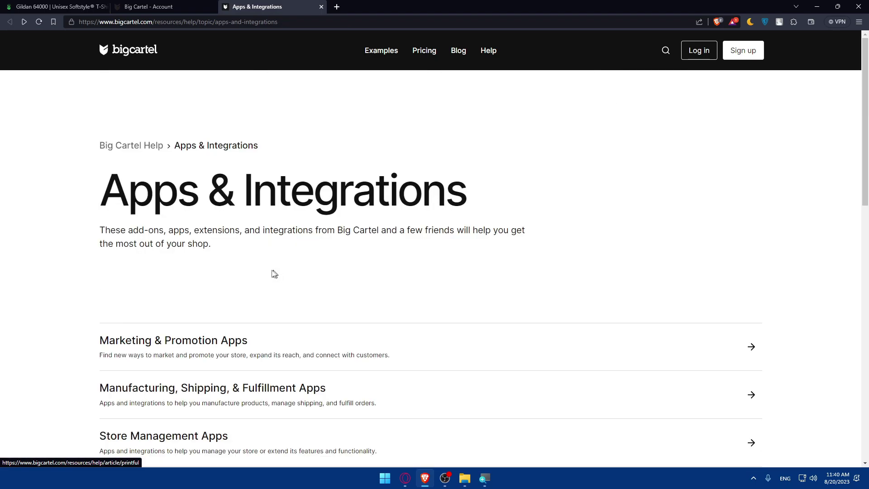
pyautogui.scroll(-3, 271, 274)
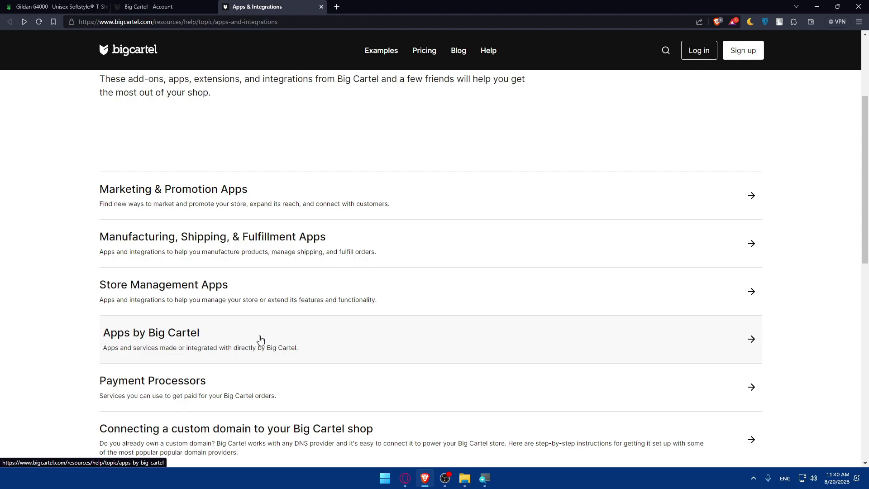
pyautogui.click(321, 6)
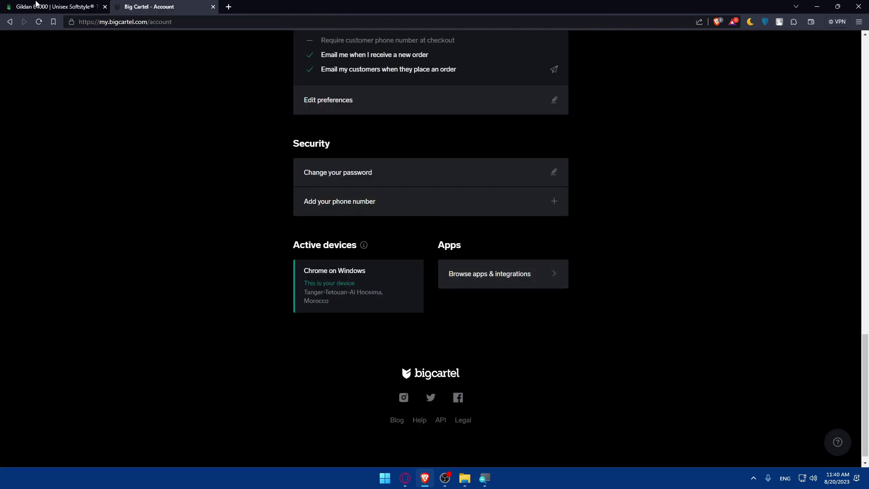
pyautogui.click(36, 5)
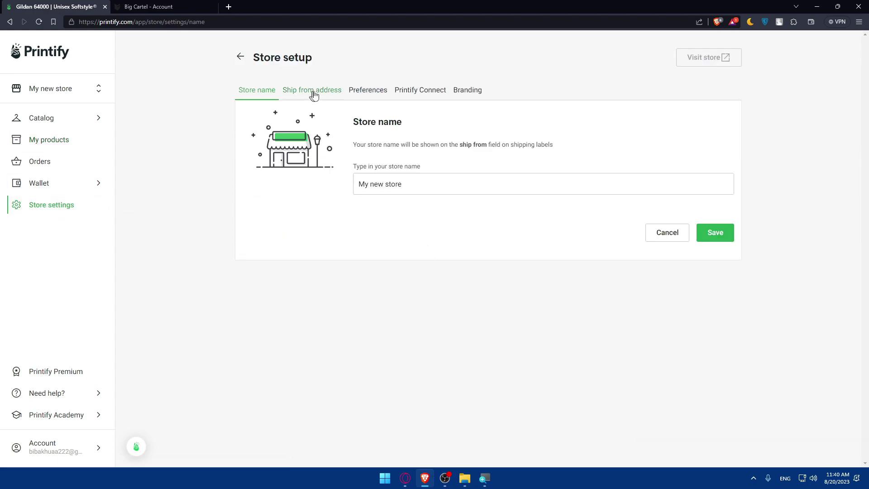
# - Show the store's Printify Connect section and highlight its 'Available with Printify Premium' notice
pyautogui.click(417, 93)
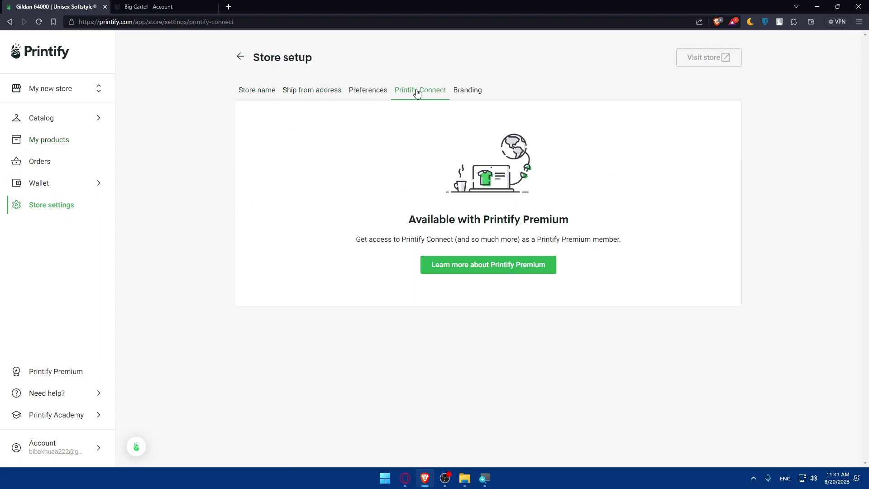
pyautogui.moveTo(415, 219); pyautogui.dragTo(637, 219)
pyautogui.click(500, 214)
pyautogui.moveTo(395, 221); pyautogui.dragTo(483, 220)
pyautogui.click(141, 7)
pyautogui.click(45, 7)
pyautogui.click(438, 202)
pyautogui.moveTo(396, 230); pyautogui.dragTo(566, 230)
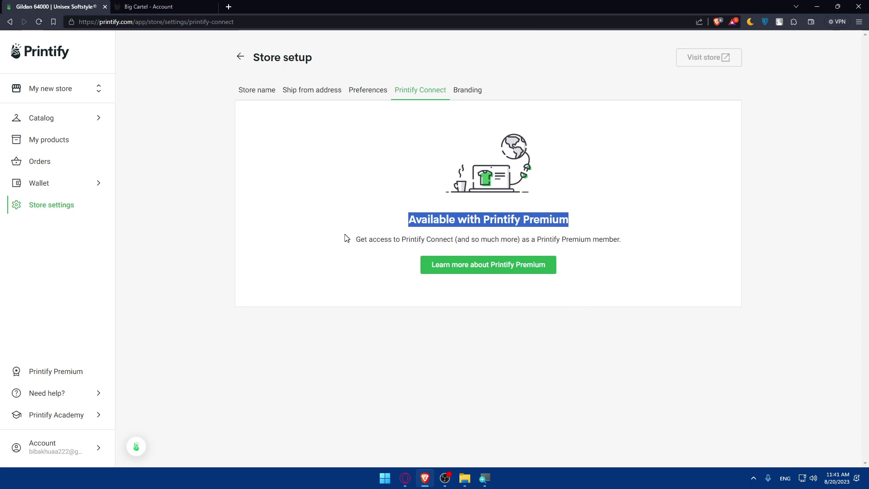
pyautogui.moveTo(347, 238); pyautogui.dragTo(621, 250)
pyautogui.click(634, 226)
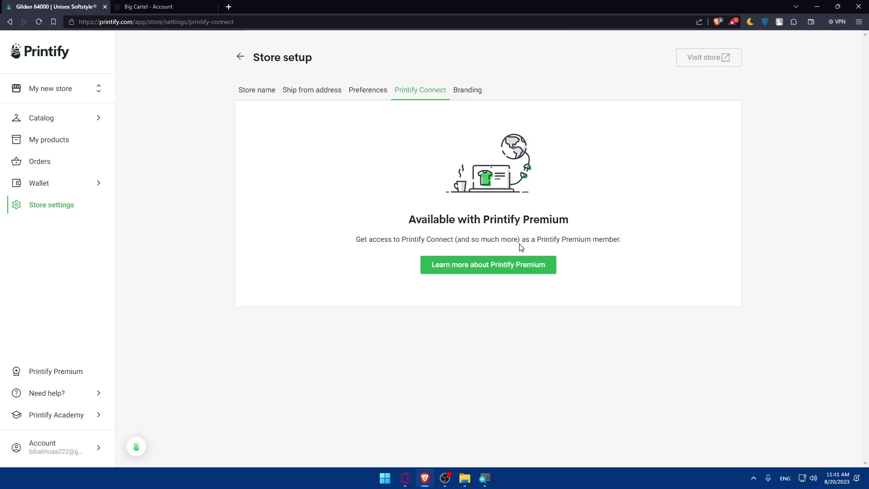
# - Open the Printify Premium subscription page and highlight the monthly price and Printify Connect feature
pyautogui.click(496, 267)
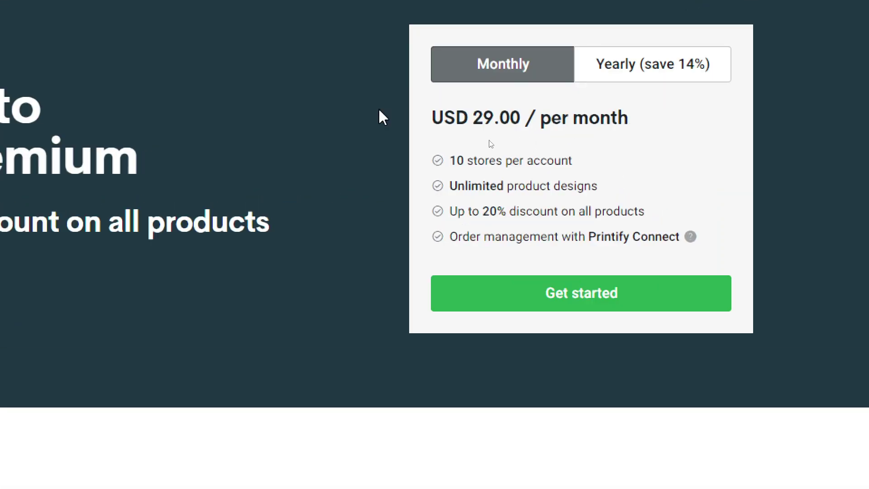
pyautogui.moveTo(443, 119); pyautogui.dragTo(674, 107)
pyautogui.click(683, 110)
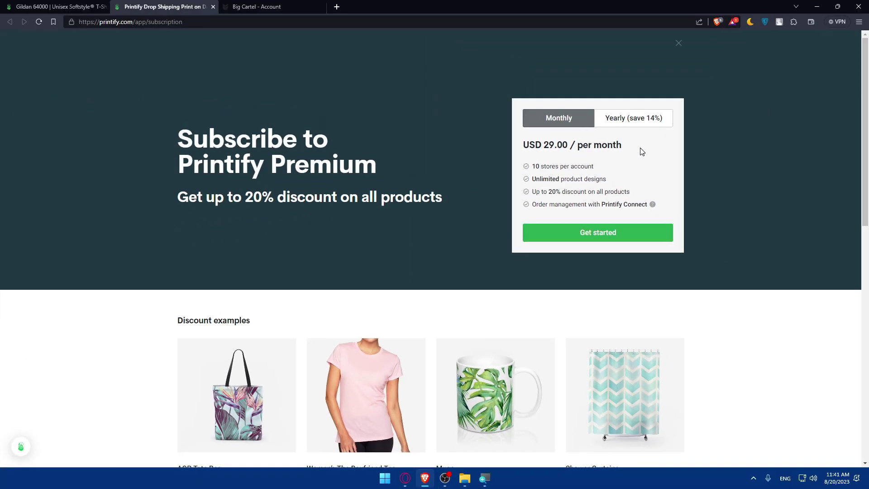
pyautogui.moveTo(651, 202)
pyautogui.mouseDown()
pyautogui.moveTo(496, 147)
pyautogui.moveTo(618, 213)
pyautogui.moveTo(510, 178)
pyautogui.moveTo(606, 204)
pyautogui.moveTo(534, 181)
pyautogui.moveTo(551, 173)
pyautogui.moveTo(650, 206)
pyautogui.mouseUp()
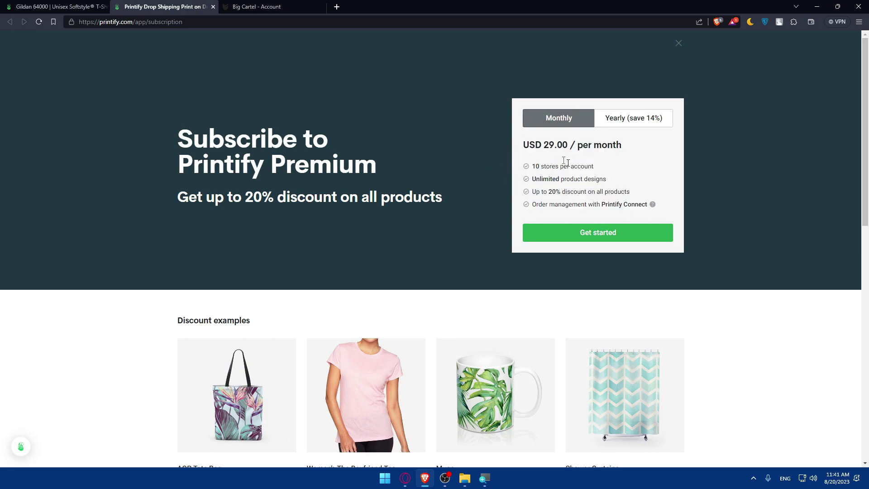
# - Switch to yearly billing, showing USD 24.99 per month billed annually
pyautogui.click(629, 119)
pyautogui.moveTo(503, 143); pyautogui.dragTo(675, 169)
pyautogui.moveTo(523, 144)
pyautogui.mouseDown()
pyautogui.moveTo(581, 155)
pyautogui.moveTo(525, 146)
pyautogui.mouseUp()
pyautogui.scroll(-3, 557, 188)
pyautogui.scroll(3, 518, 175)
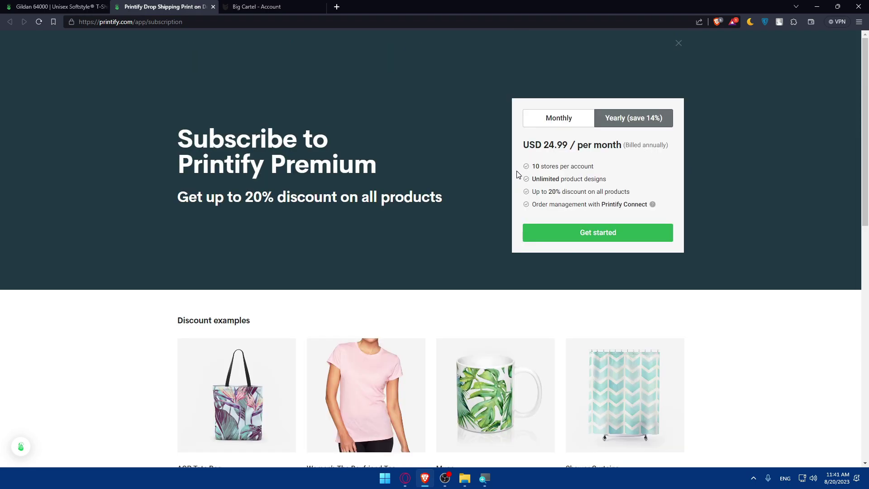
# - Close the Premium subscription tab, glance at Big Cartel, and return to Printify Connect settings
pyautogui.click(213, 6)
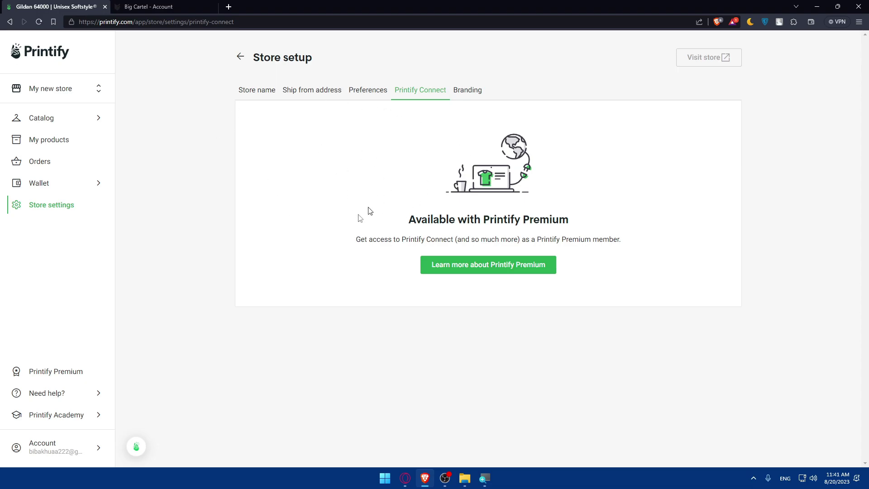
pyautogui.click(163, 6)
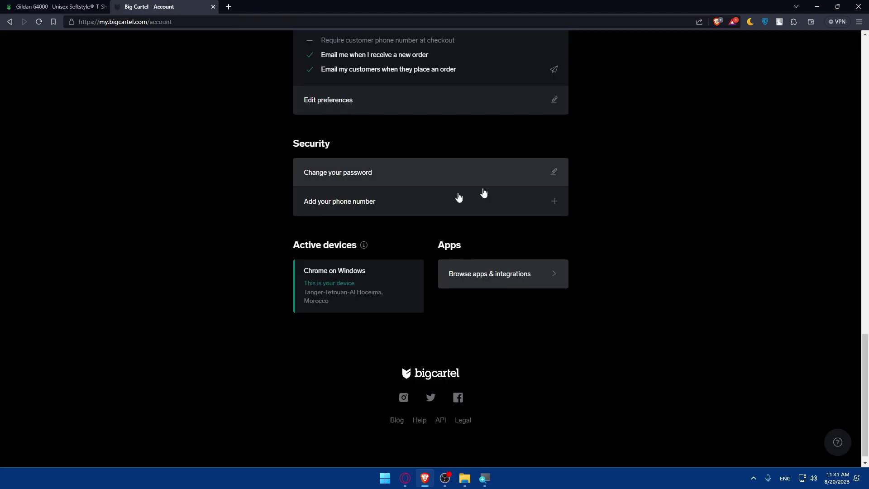
pyautogui.click(54, 6)
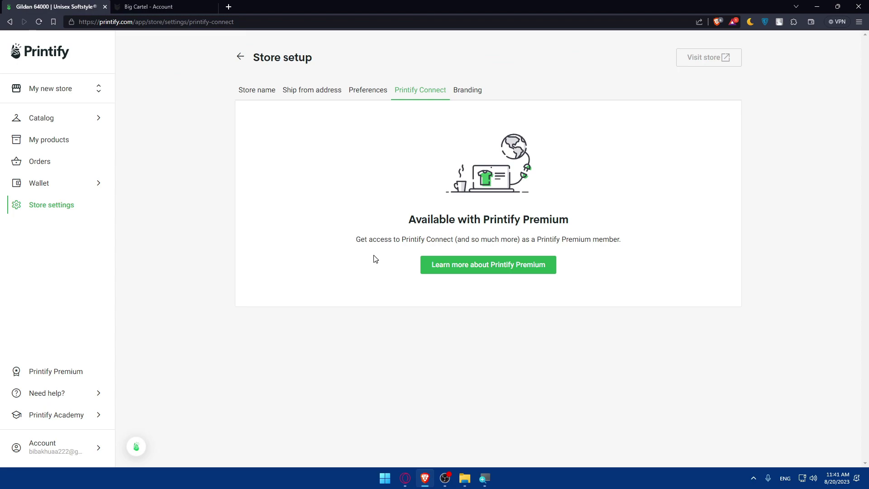